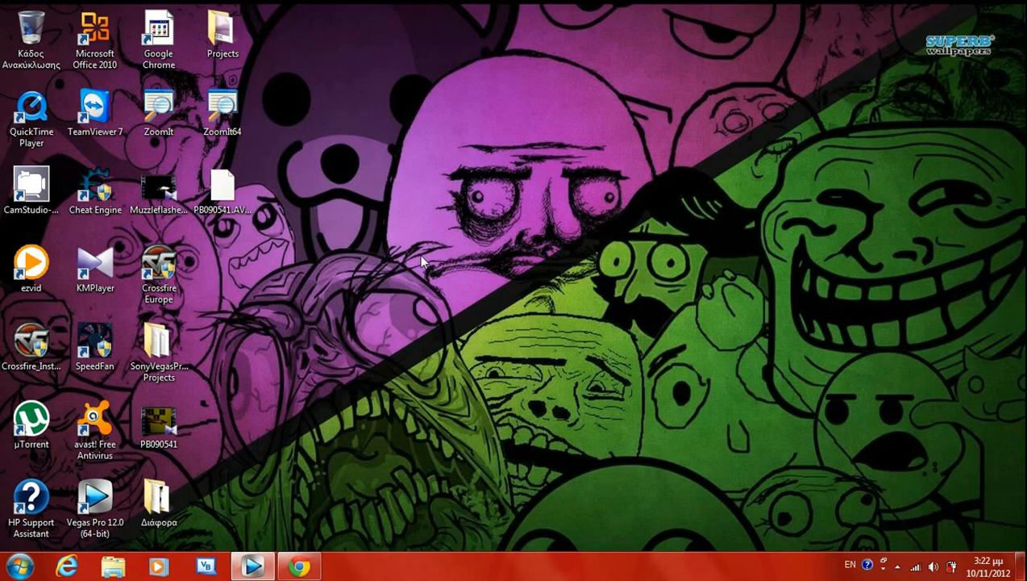
- Switch to Vegas Pro and shrink its window to expose the desktop files PB090541 and Muzzleflashes_UnitK4
click(250, 565)
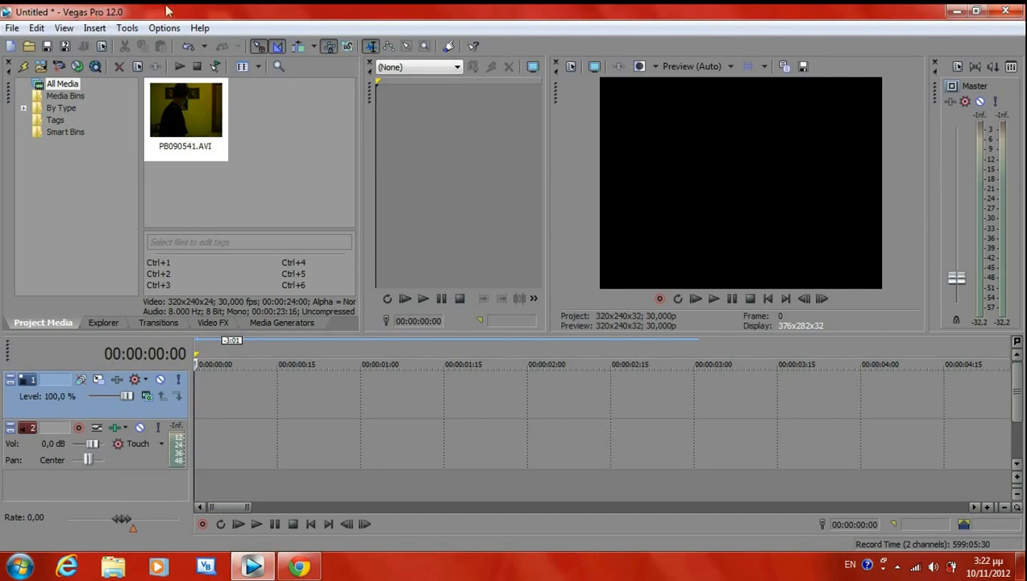
drag(228, 22, 1023, 42)
drag(517, 187, 316, 318)
click(143, 441)
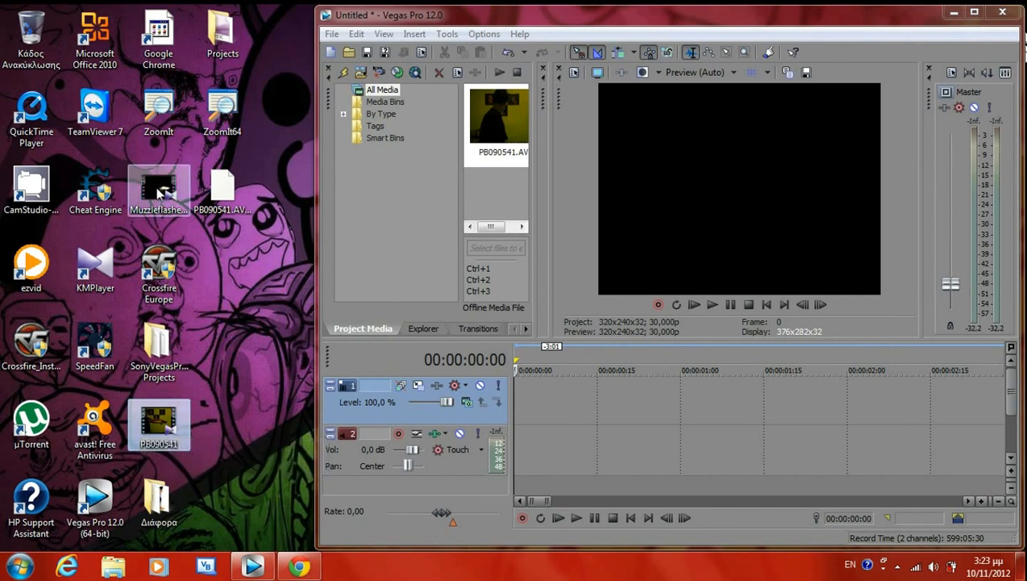
click(165, 206)
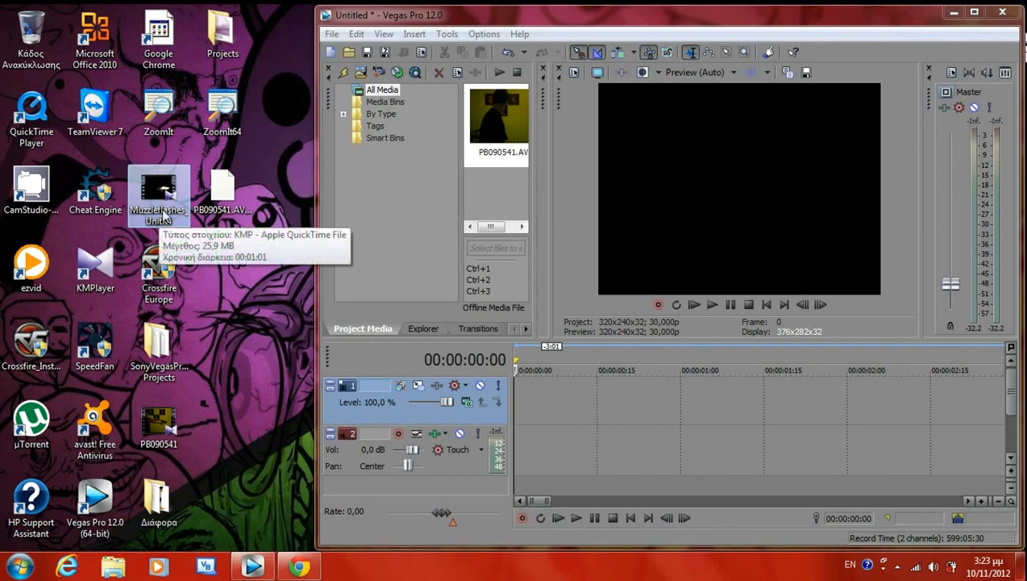
- Switch to Chrome, enter the detonationfilms.com site and open its Effects Stock Footage directory
click(299, 567)
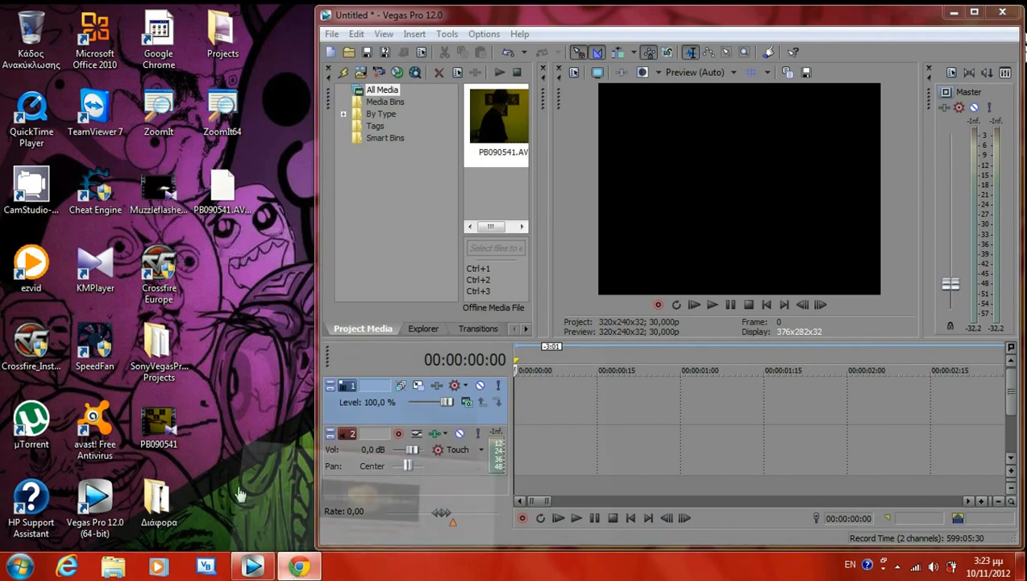
drag(208, 35, 111, 38)
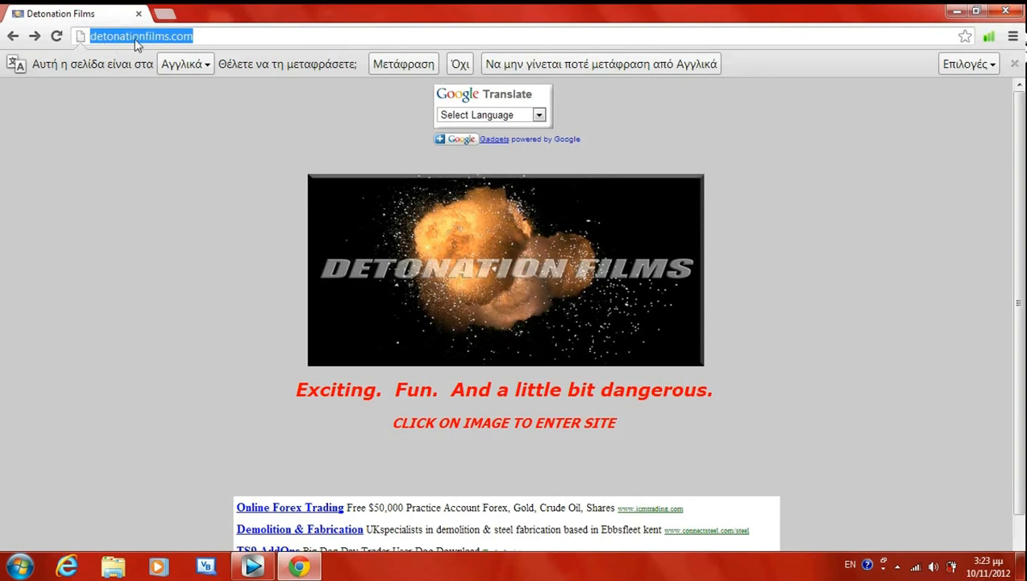
click(168, 151)
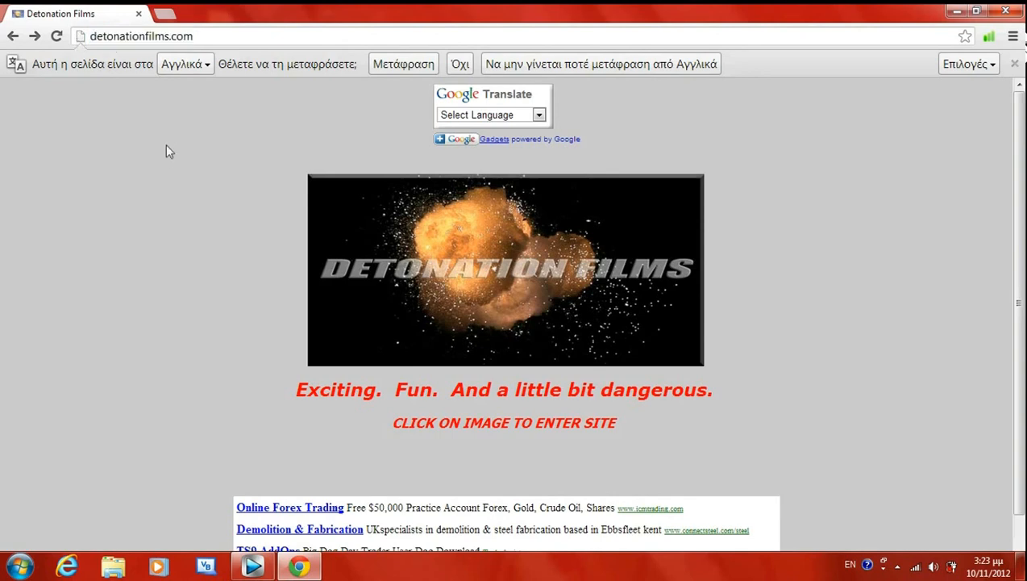
click(507, 324)
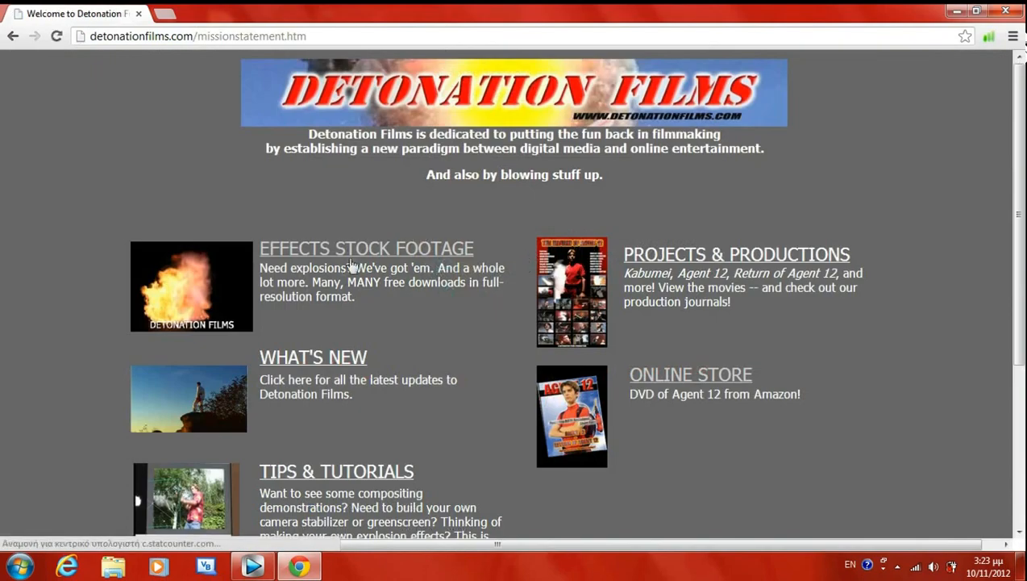
click(329, 278)
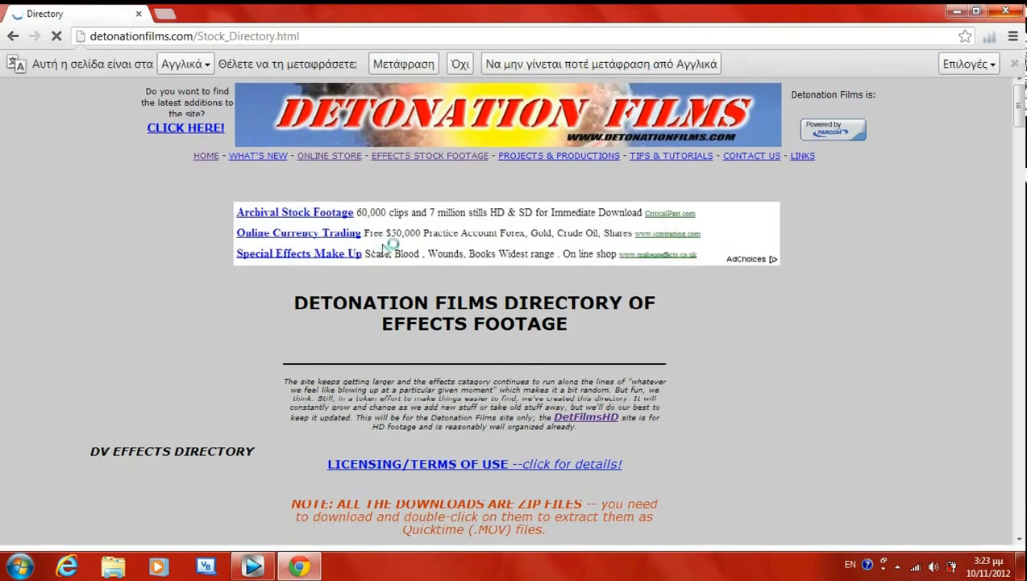
- Find the Muzzle Flashes and Gun Effects section of the directory and open Page K-4
scroll(460, 338, down, 10)
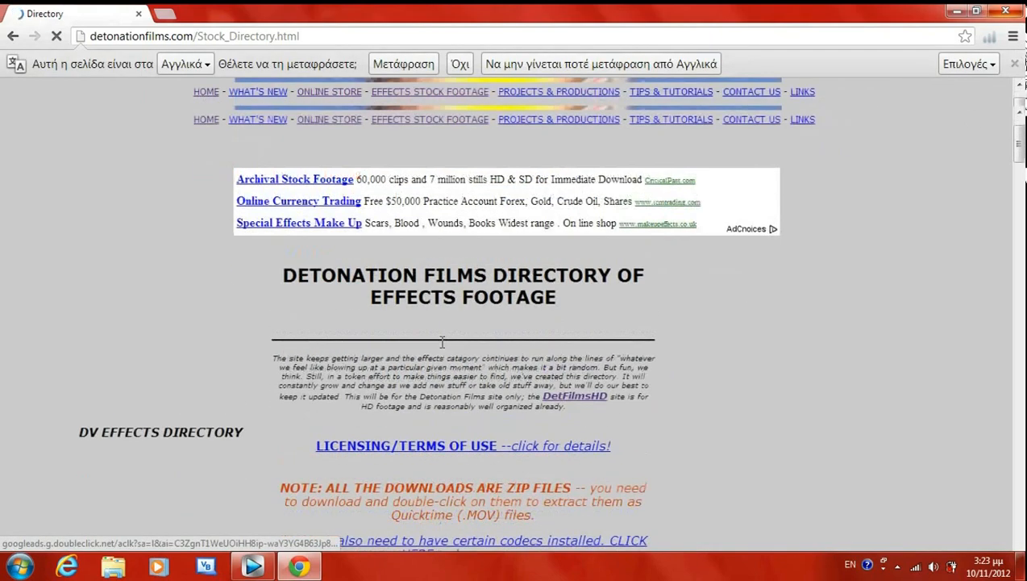
scroll(345, 279, down, 2)
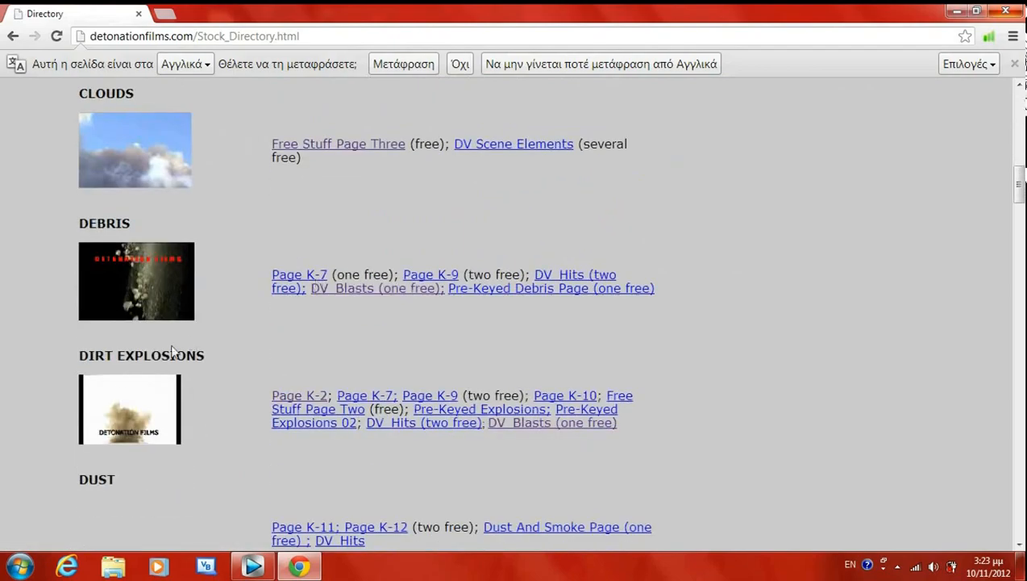
scroll(114, 388, down, 12)
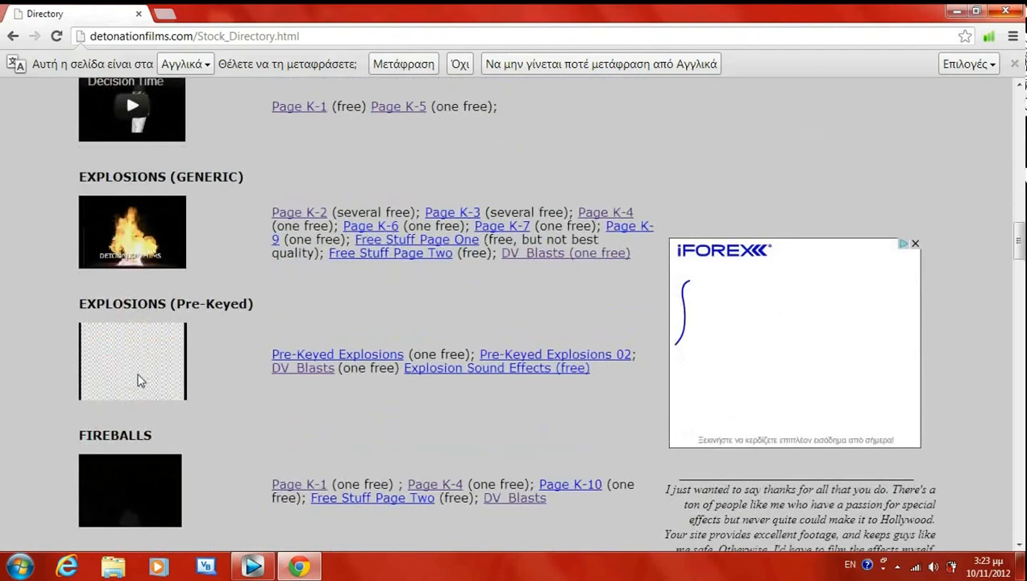
scroll(169, 373, down, 11)
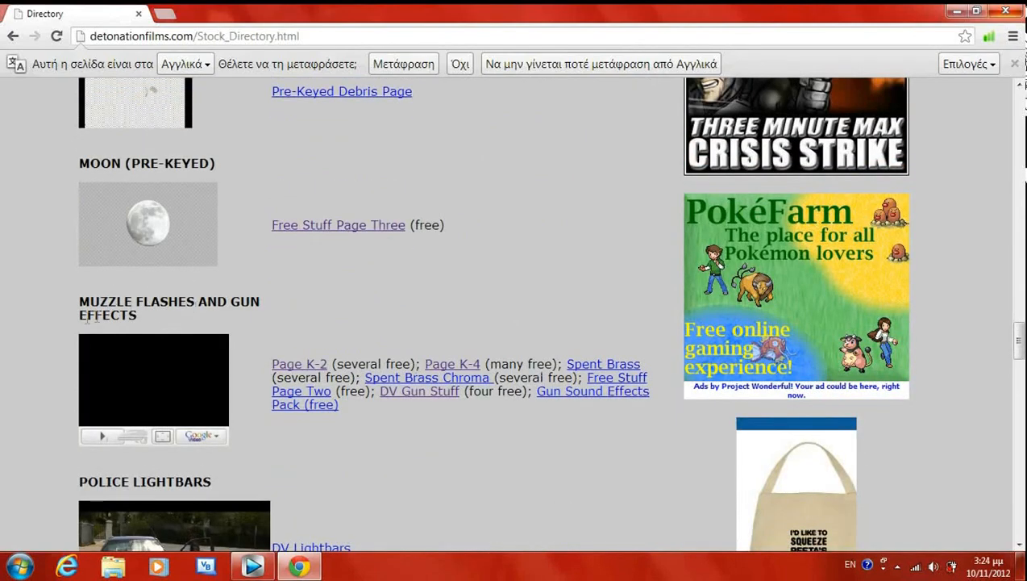
mouse_move(139, 316)
mouse_down()
mouse_move(58, 303)
mouse_move(90, 301)
mouse_move(146, 323)
mouse_up()
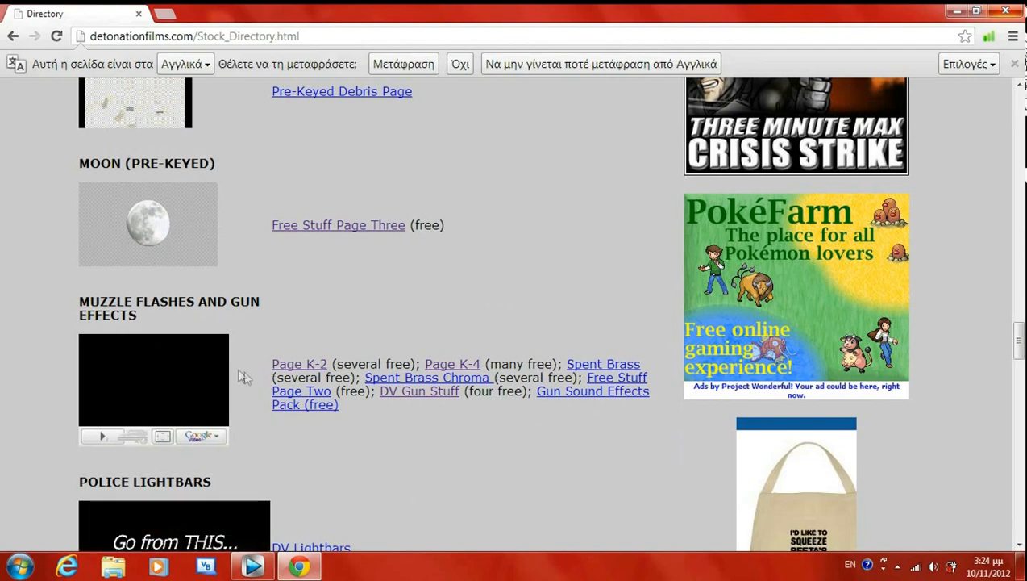
click(448, 365)
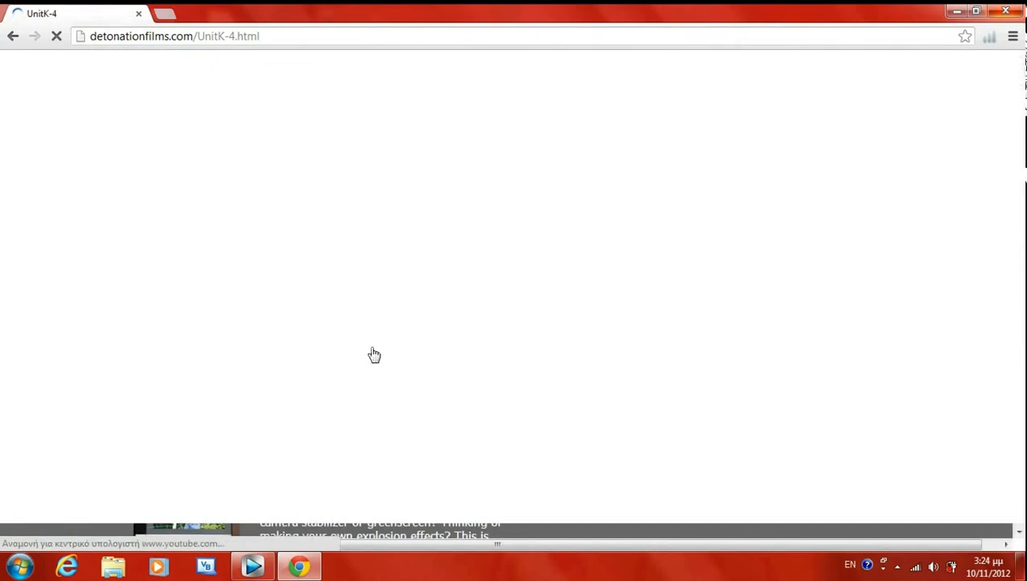
- Start the free zip download under "The Best All-Purpose Muzzle Flashes Evar!" and cancel it
scroll(392, 370, down, 3)
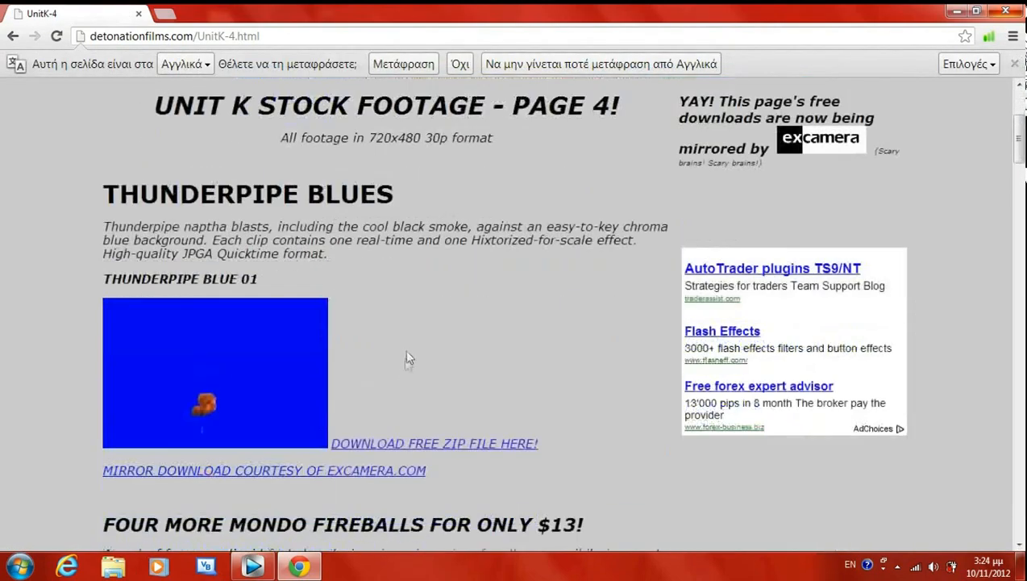
scroll(406, 348, up, 2)
scroll(401, 332, down, 9)
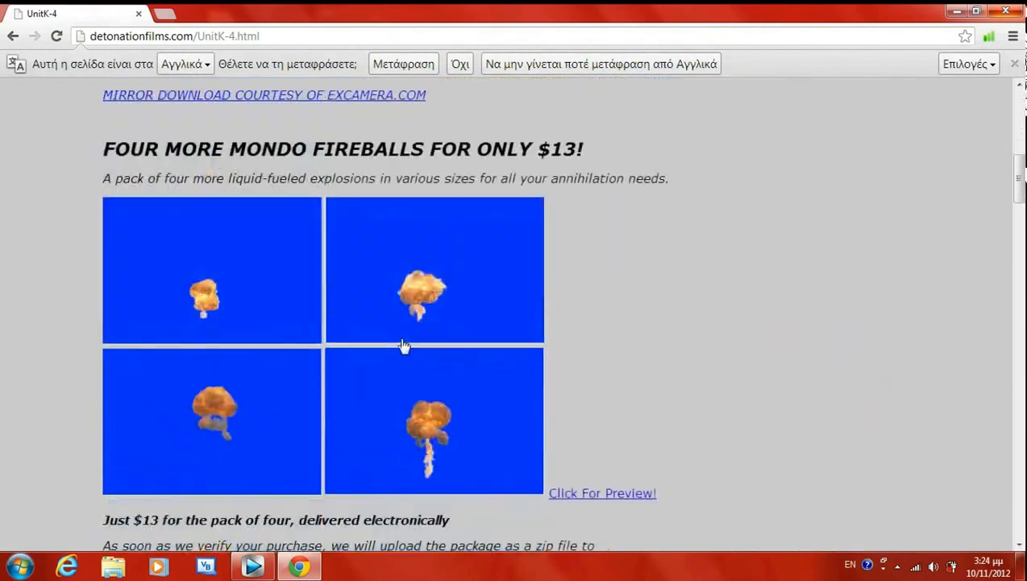
scroll(402, 340, down, 6)
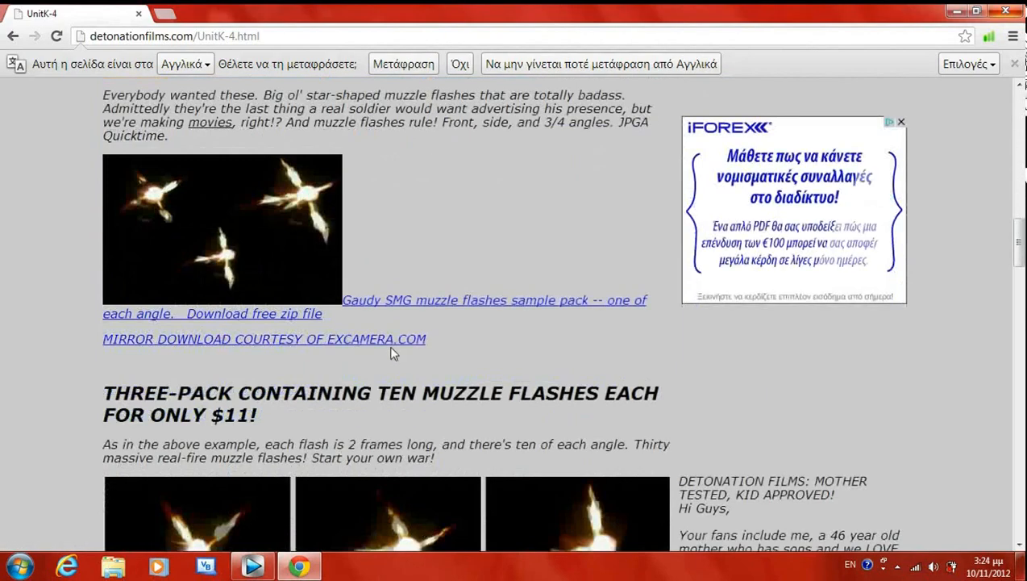
scroll(373, 347, down, 5)
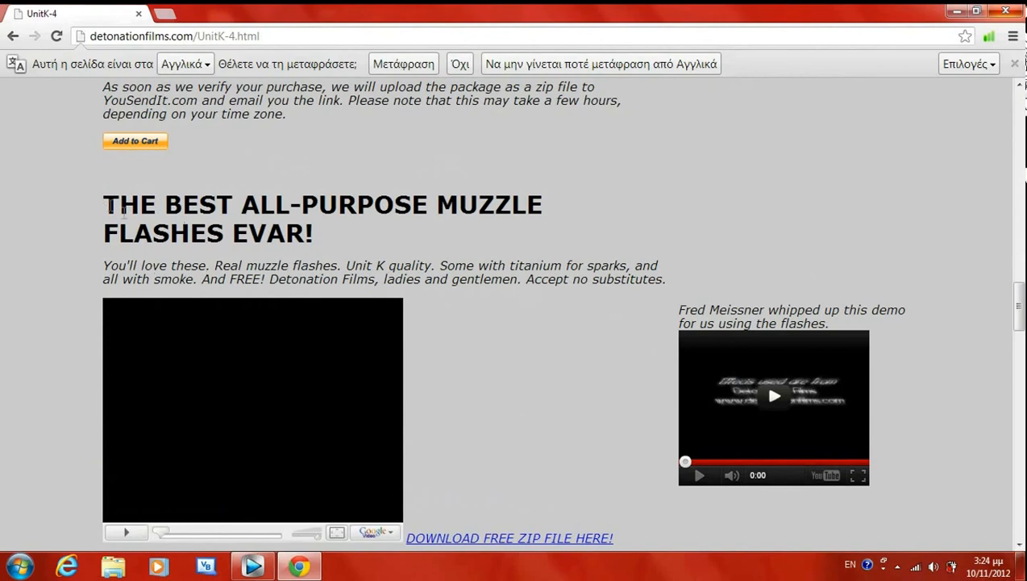
scroll(285, 232, down, 2)
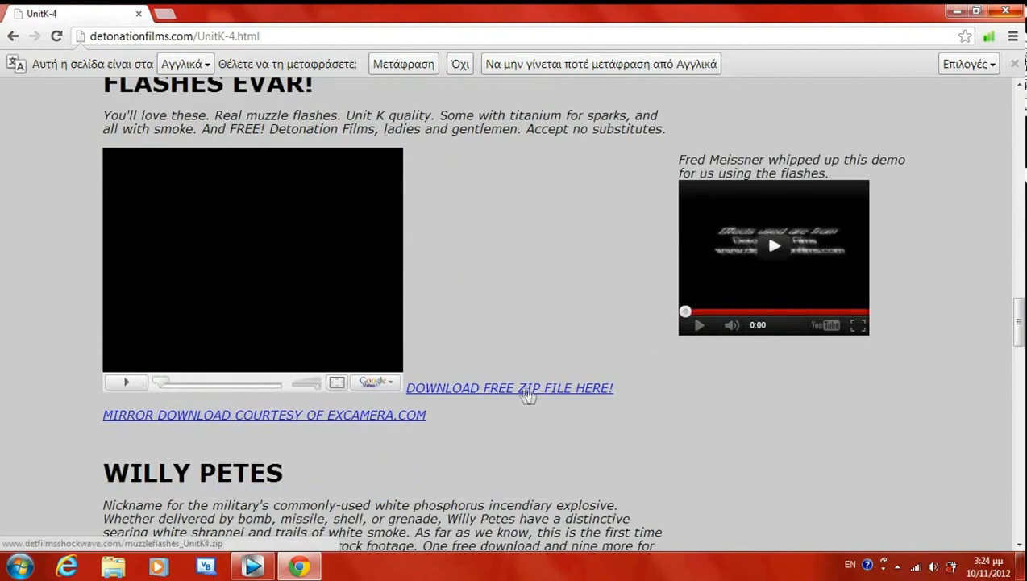
drag(633, 394, 449, 395)
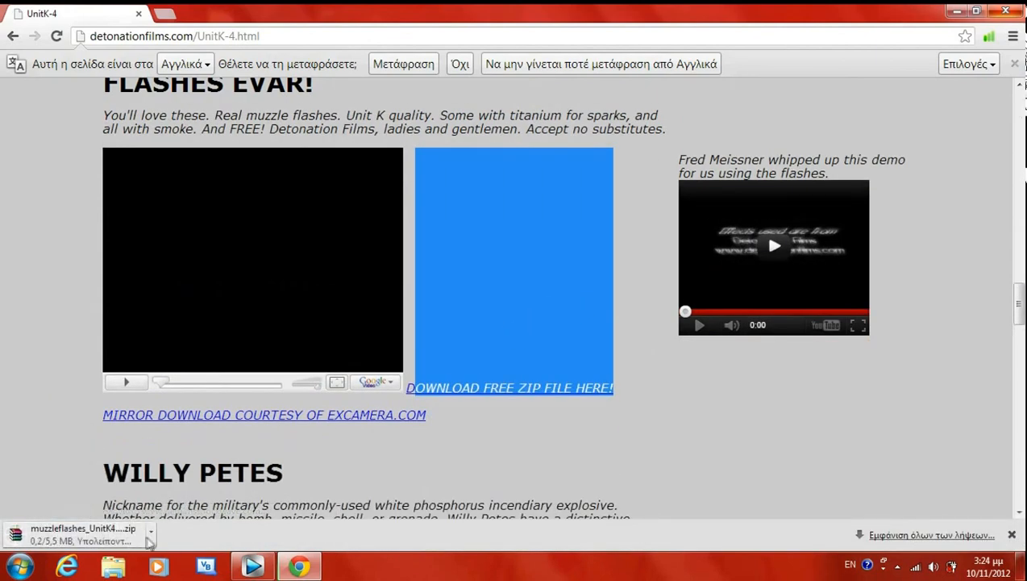
click(151, 533)
click(167, 524)
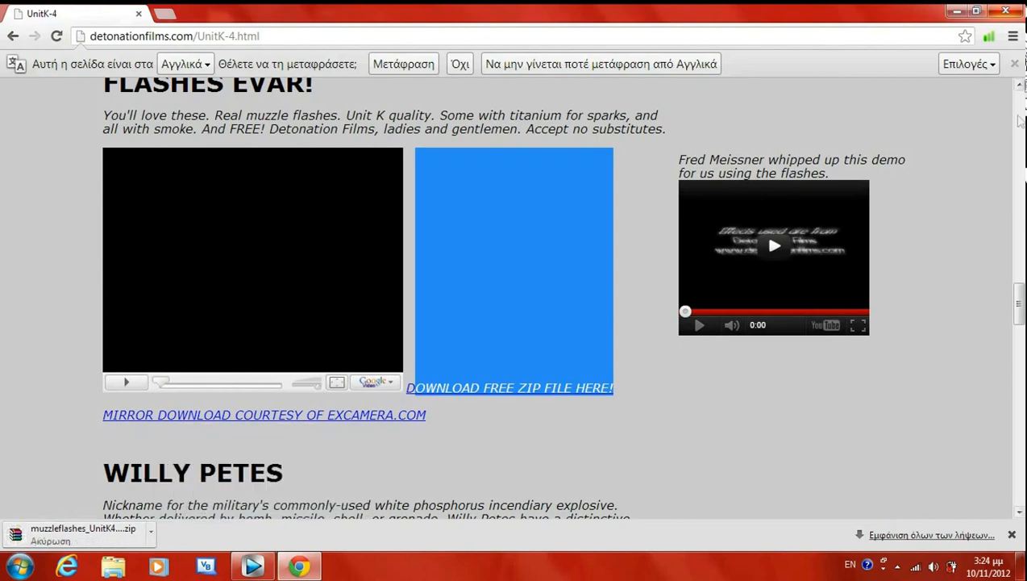
- Return to Vegas Pro and place PB090541 at the timeline start, matching the project video settings to it in the maximized window
click(959, 11)
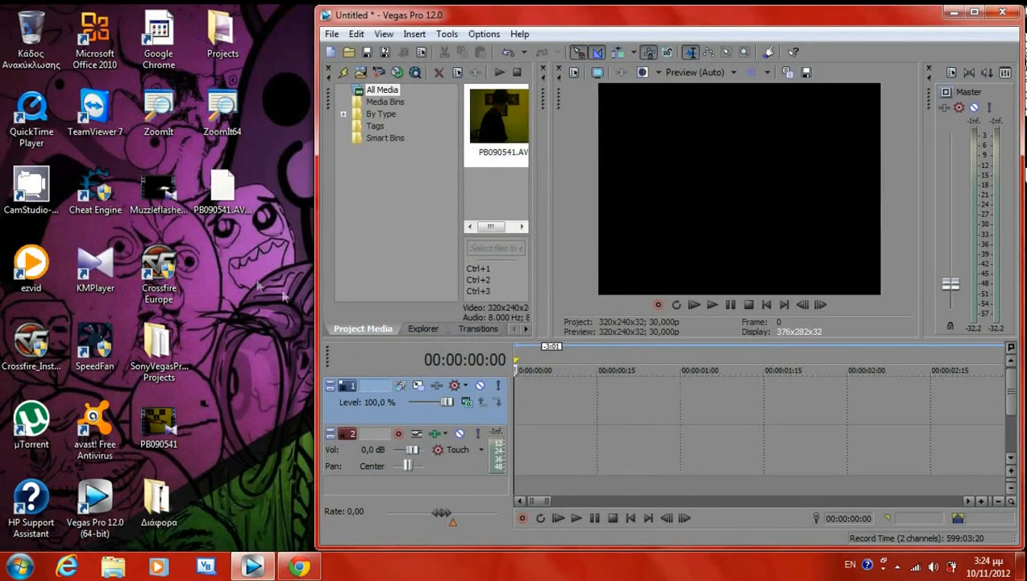
click(151, 200)
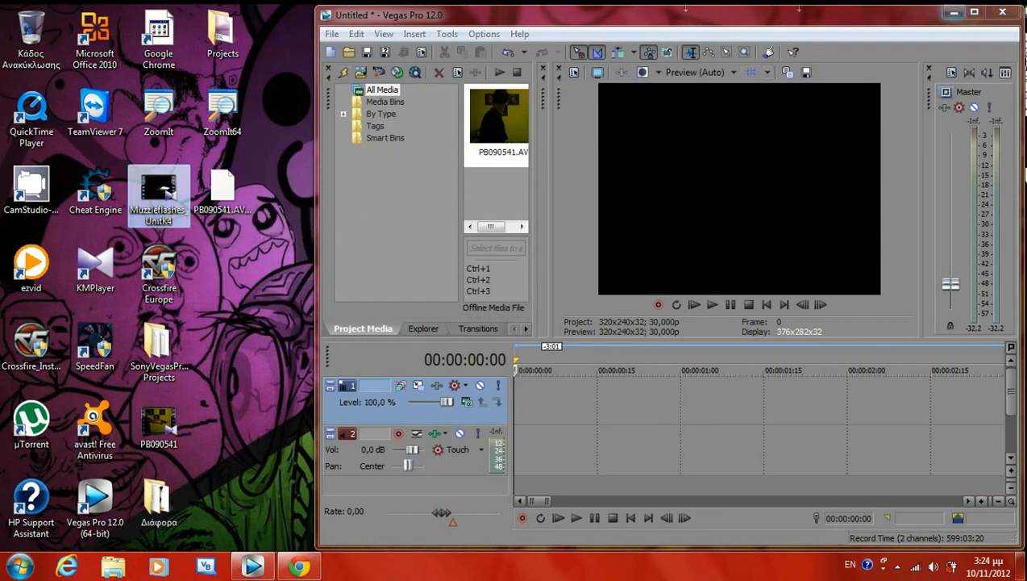
drag(159, 429, 518, 405)
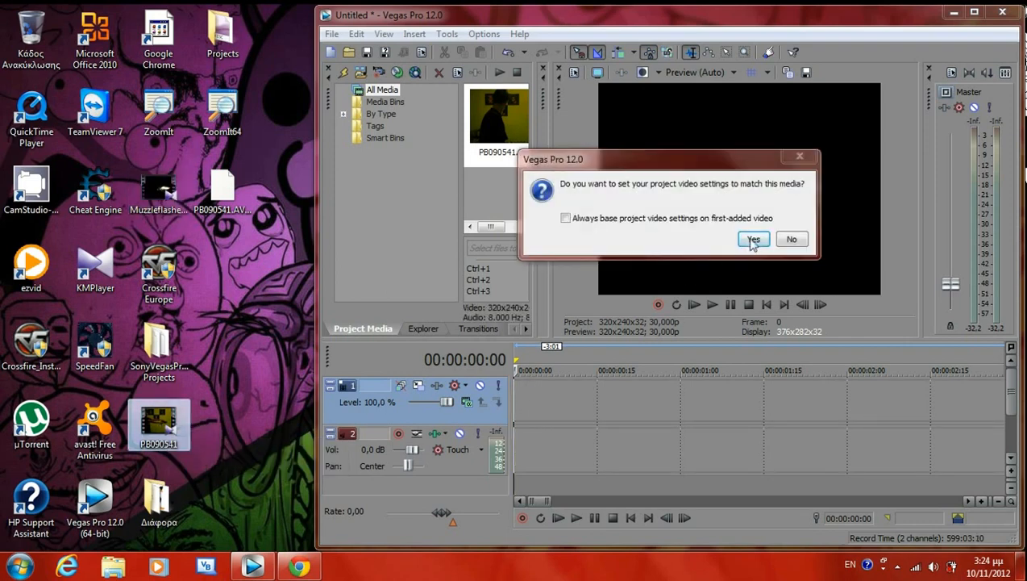
click(753, 239)
click(974, 12)
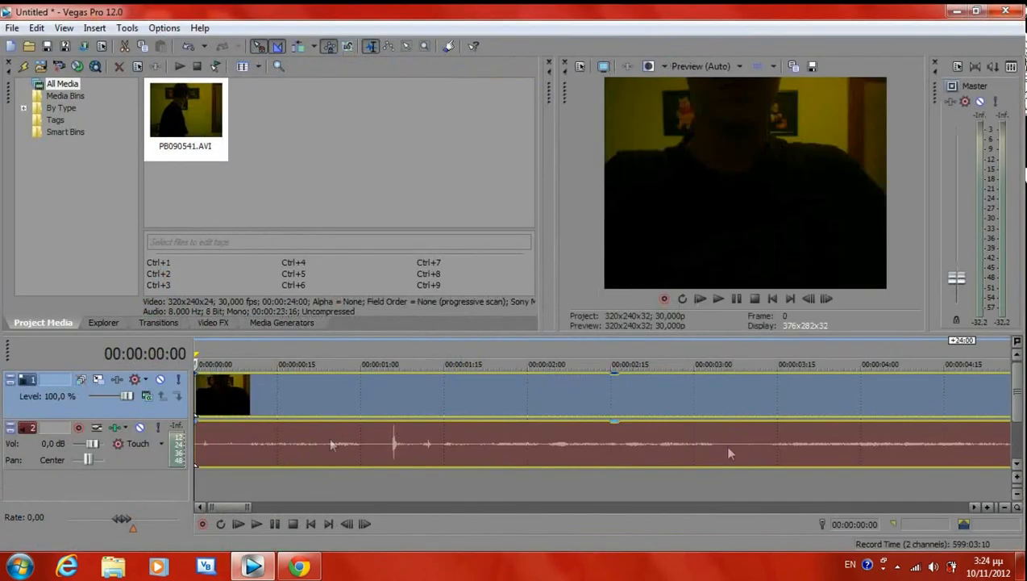
- Extend the end of the PB090541 audio event to line up with the end of its video event
scroll(396, 428, down, 5)
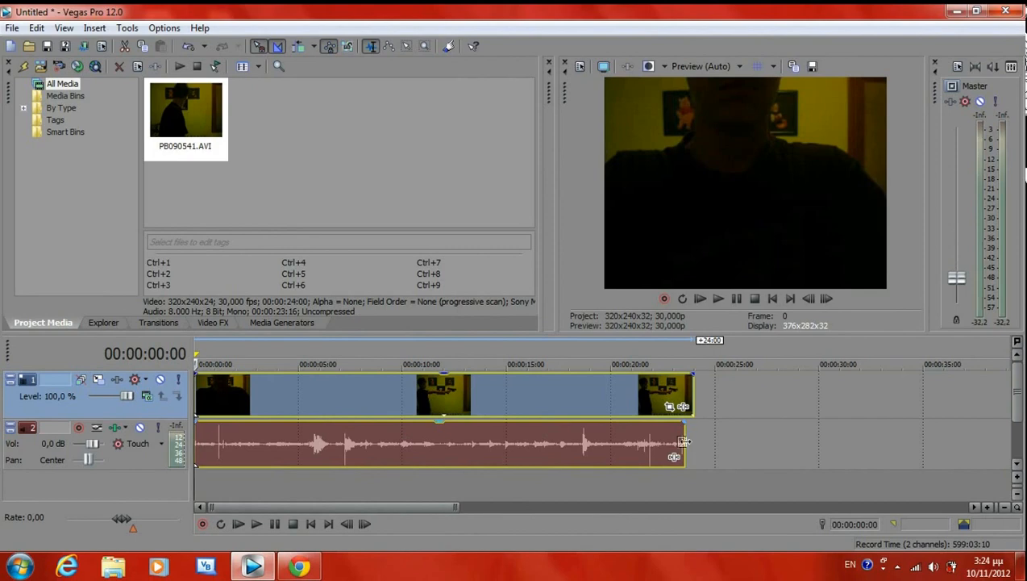
click(688, 442)
drag(688, 441, 699, 442)
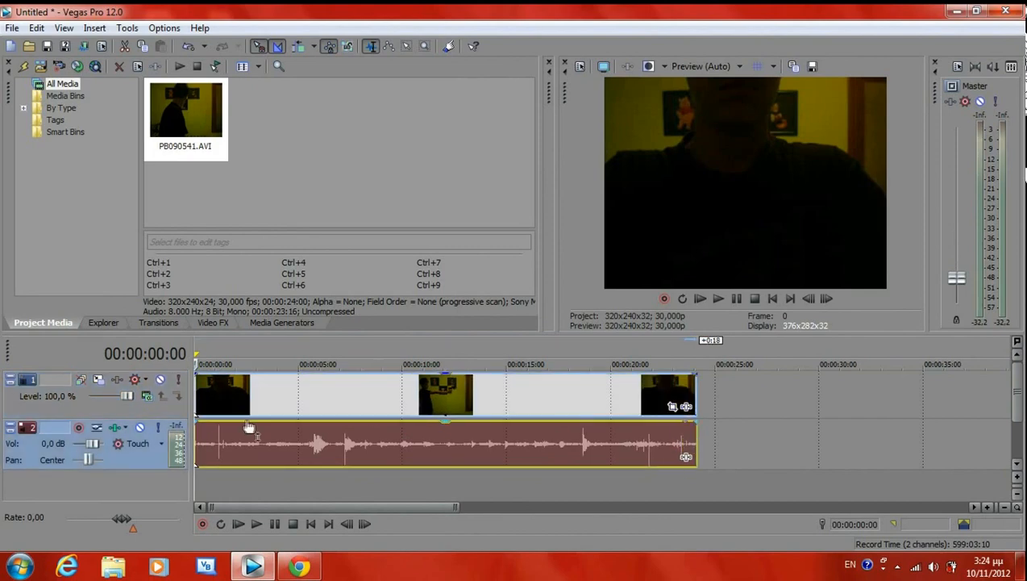
- Play the clip, pause once the gun is aimed, and step back frame by frame to 00:00:05:05
click(718, 298)
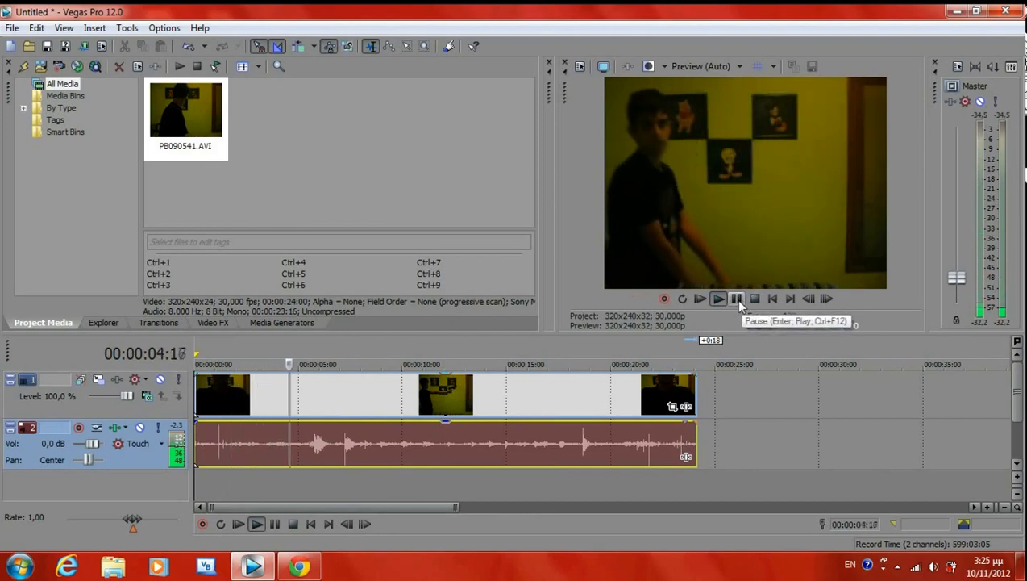
click(737, 299)
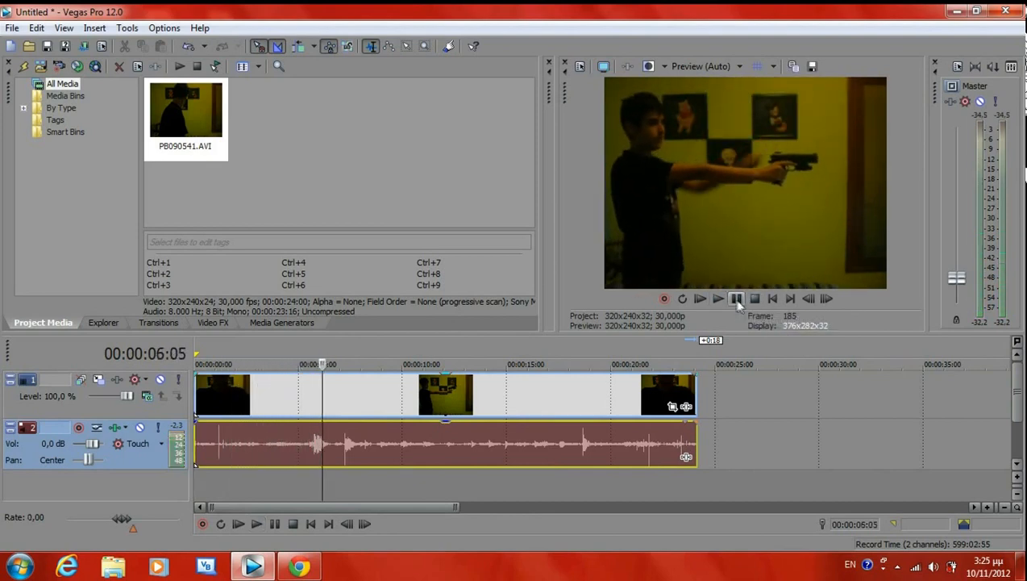
click(808, 299)
click(809, 298)
click(809, 299)
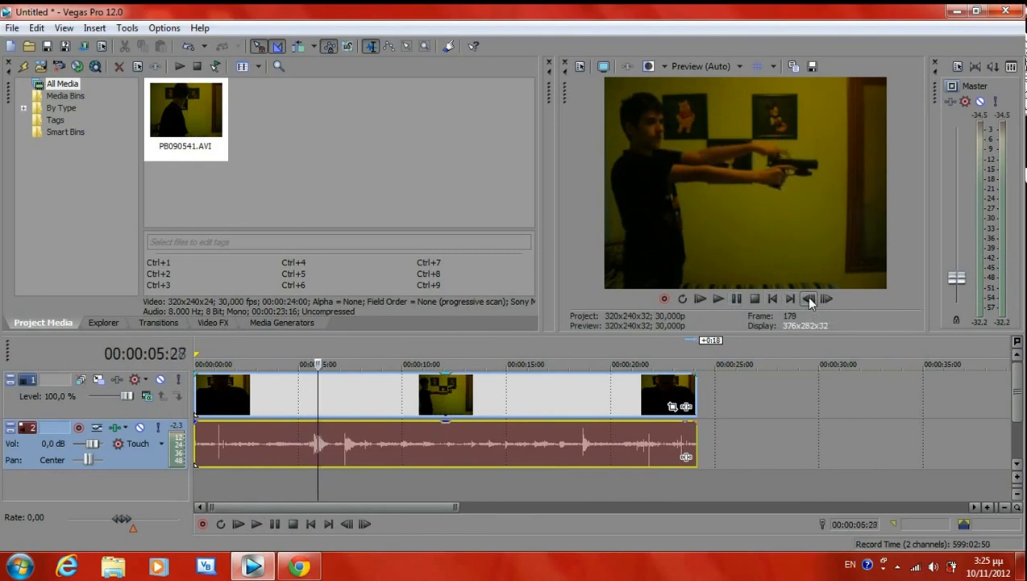
click(809, 299)
click(809, 299)
click(809, 298)
click(808, 298)
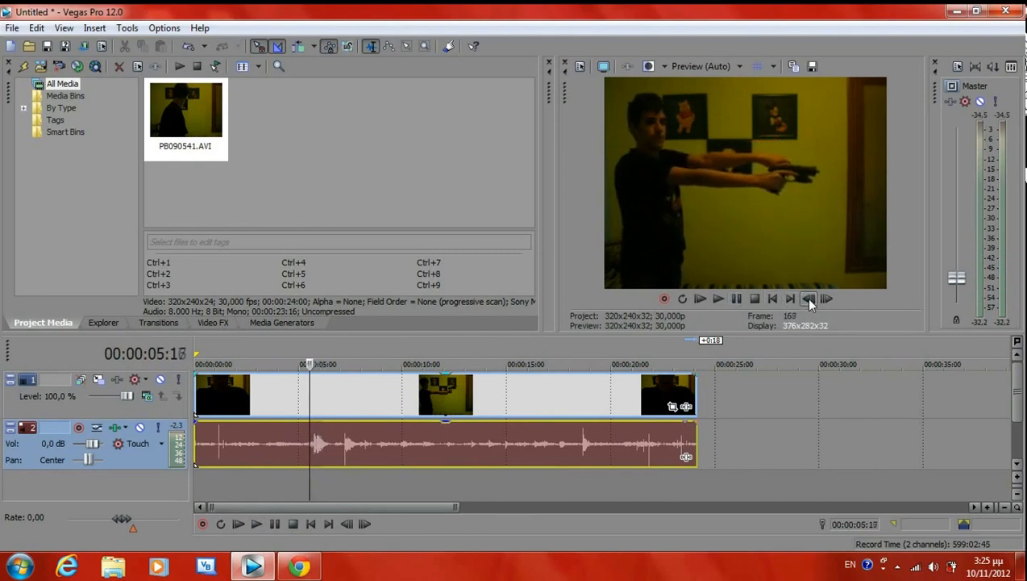
click(808, 298)
click(809, 298)
click(809, 298)
click(809, 298)
click(808, 298)
click(809, 299)
click(808, 298)
click(808, 298)
click(809, 299)
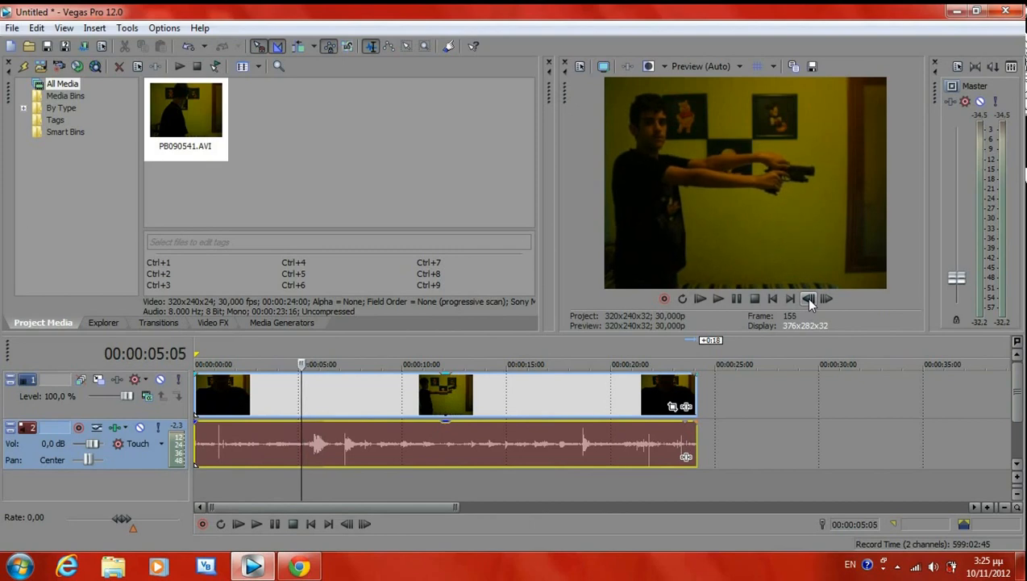
- Cut off the part of the clip before 00:00:04:25 and move the remainder to the timeline start
drag(301, 363, 295, 364)
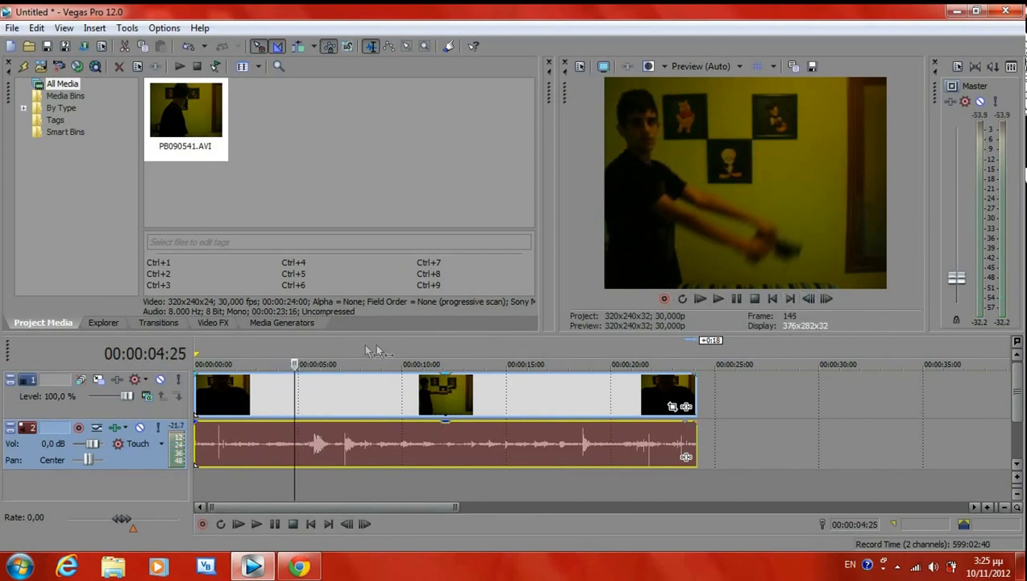
key(s)
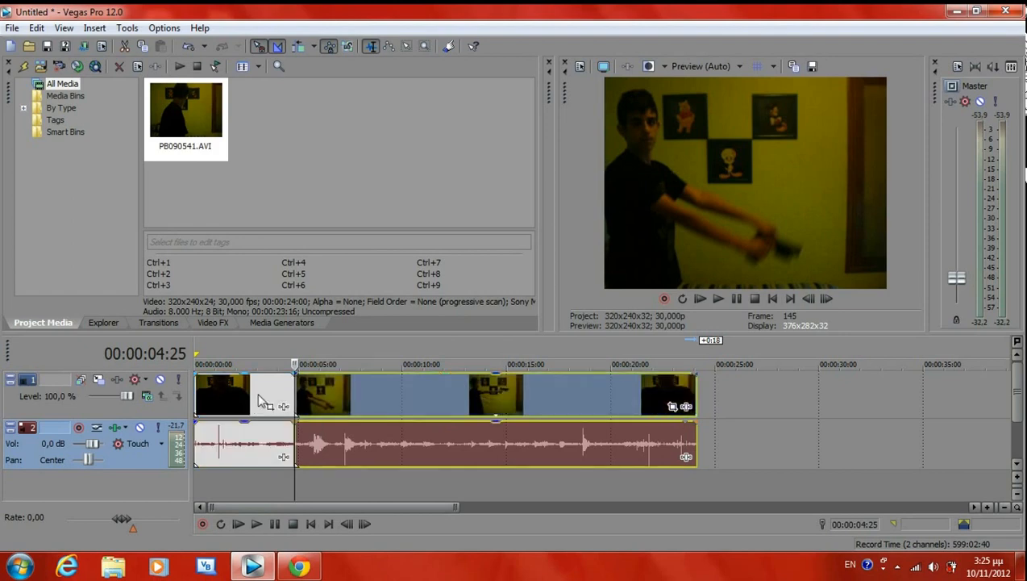
right_click(258, 400)
click(310, 266)
drag(305, 401, 259, 405)
- Play the clip from the timeline start, pause at 00:00:03:01, split it there and delete everything after that point
drag(294, 365, 194, 364)
click(718, 299)
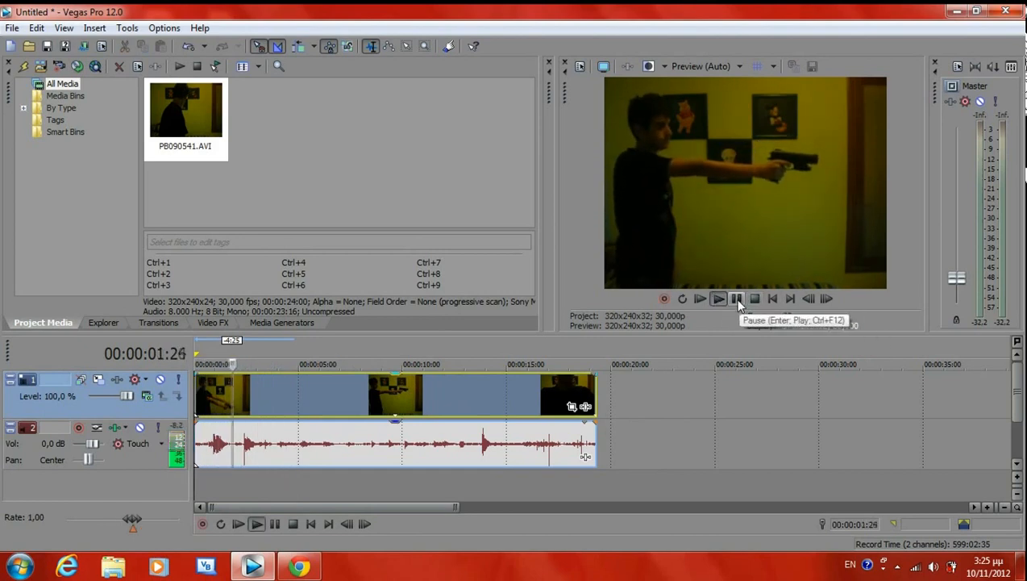
click(736, 298)
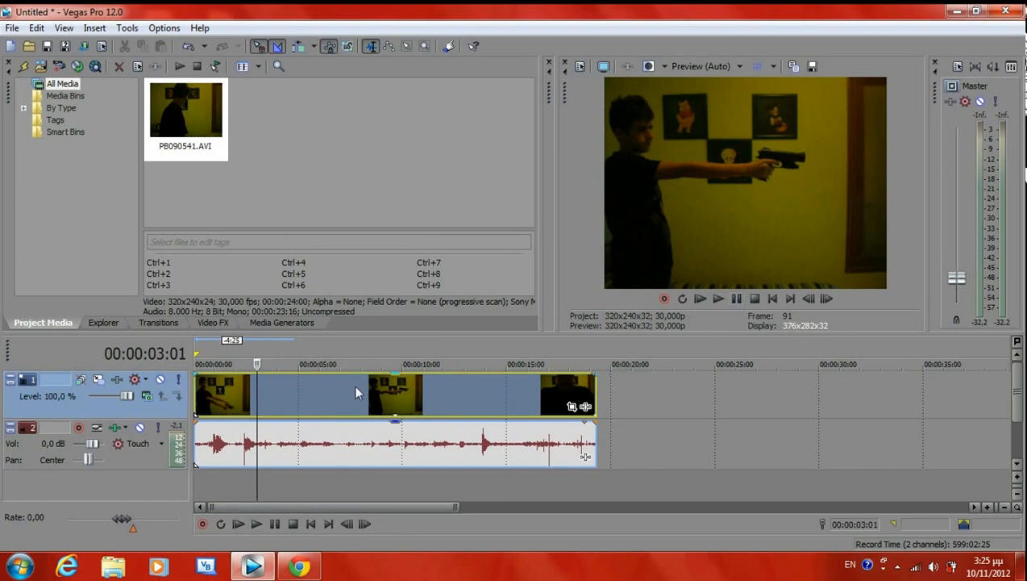
key(s)
right_click(334, 399)
click(385, 251)
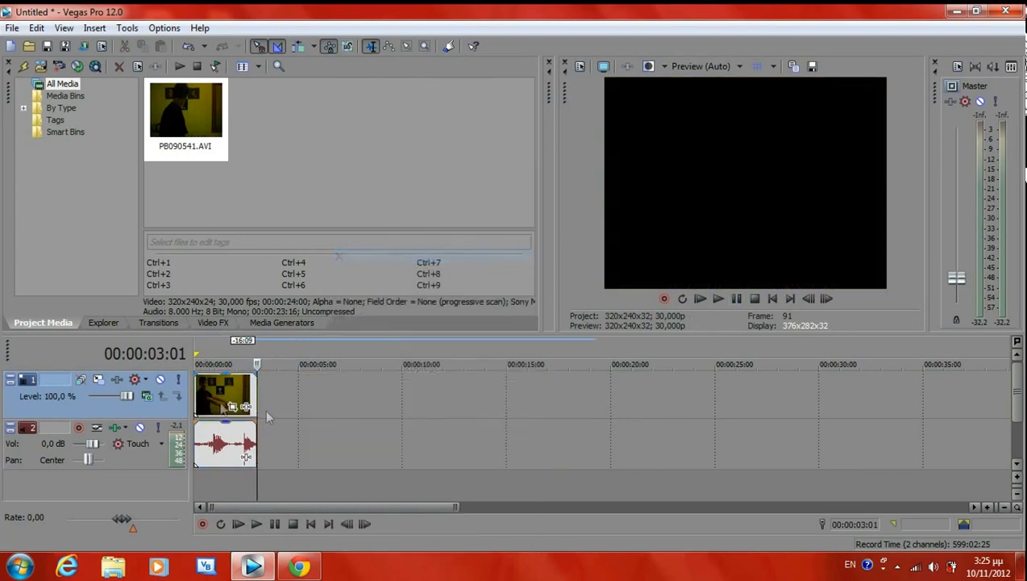
- Return to the timeline start and insert an empty video track above the PB090541 clip
scroll(266, 412, up, 6)
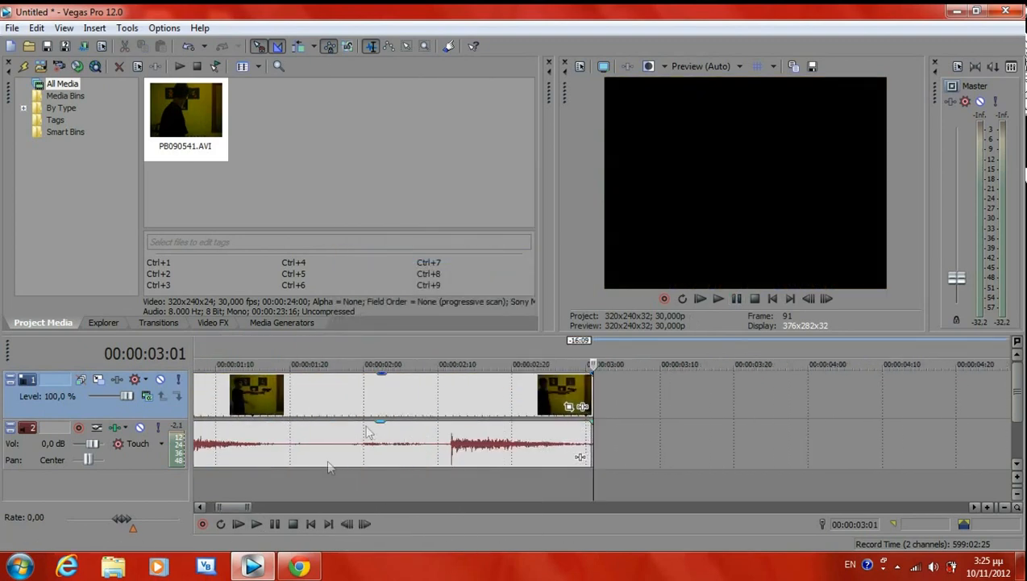
drag(221, 508, 214, 512)
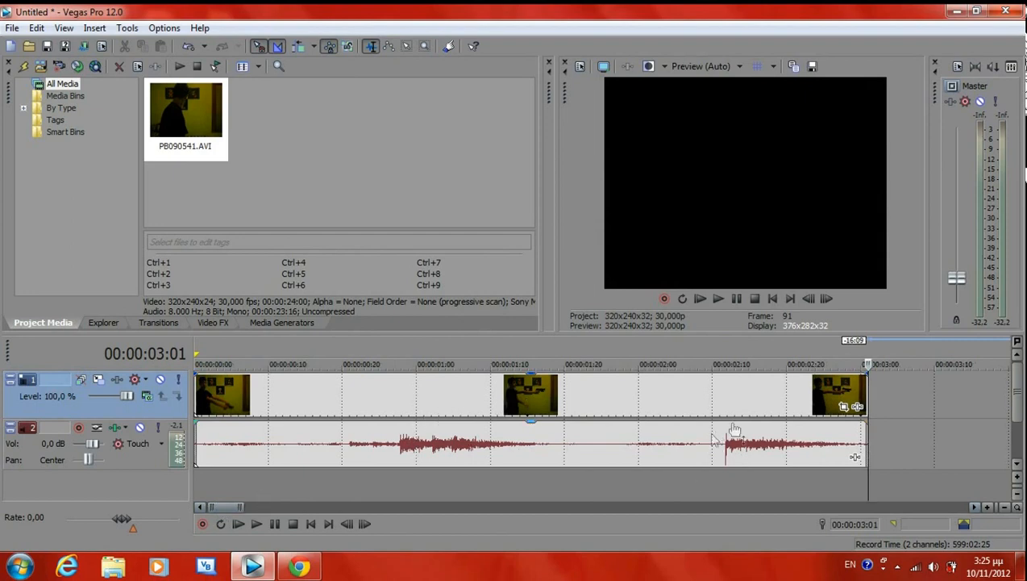
click(772, 299)
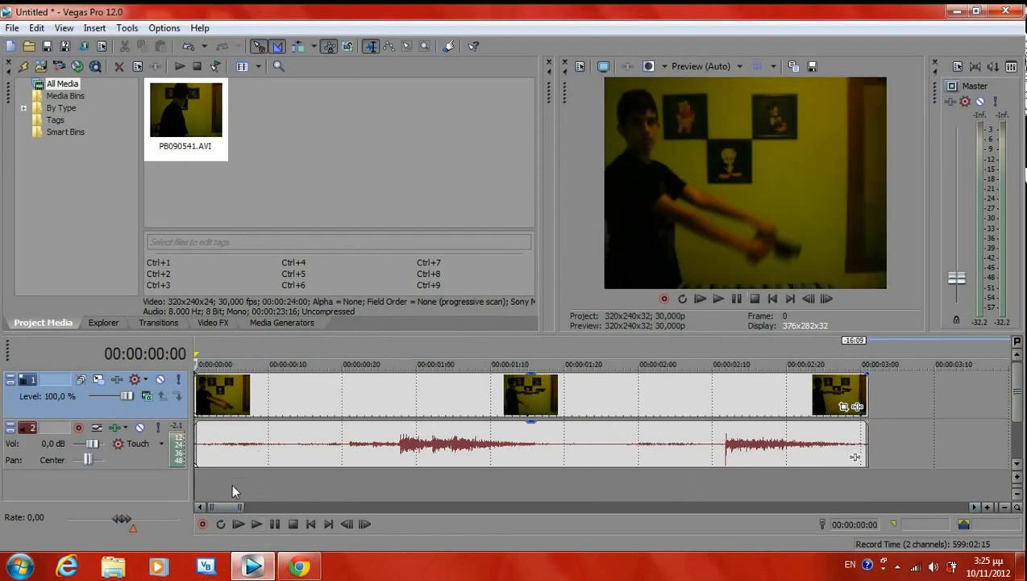
right_click(319, 480)
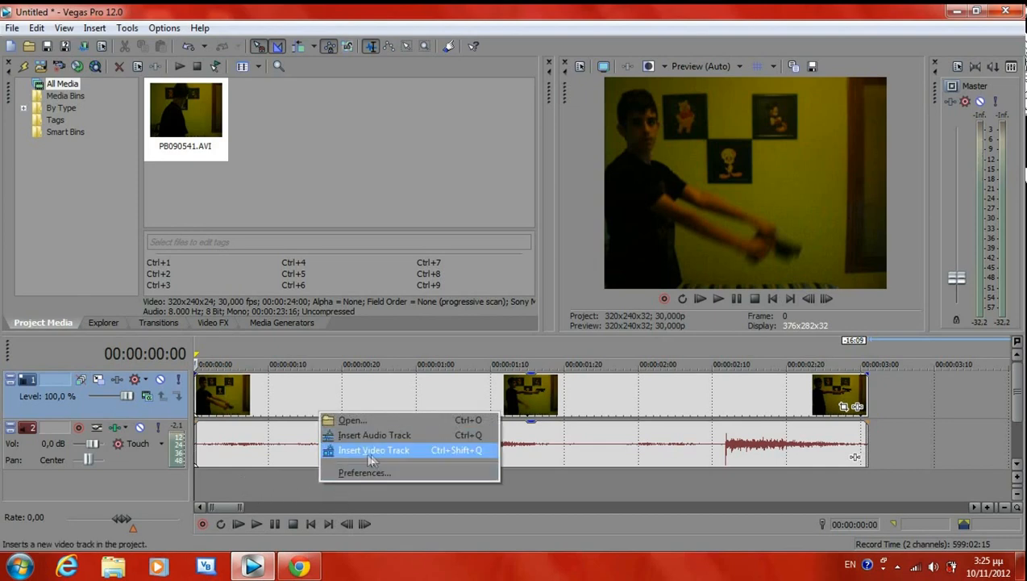
click(394, 452)
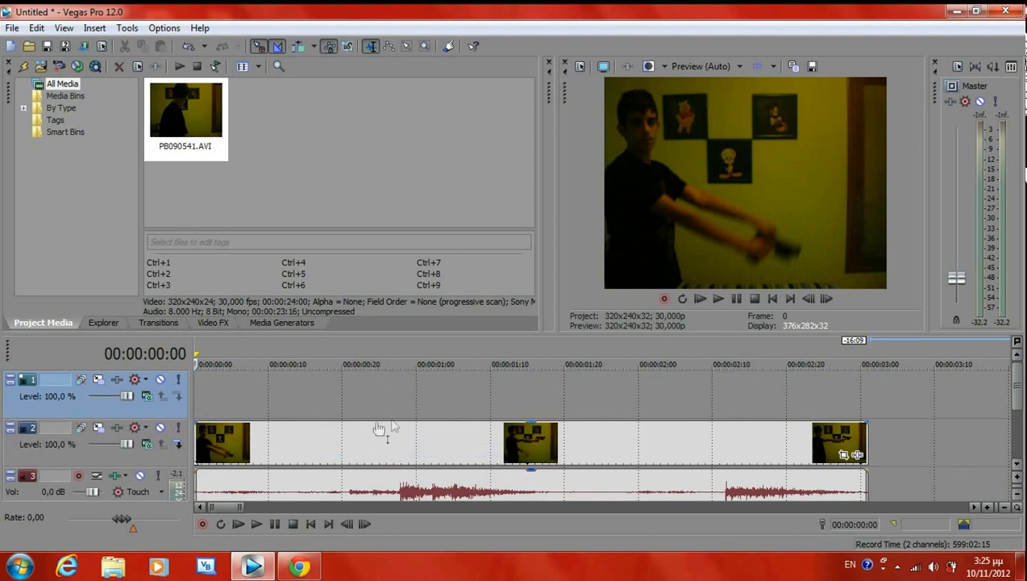
- Add Muzzleflashes_UnitK4.mov from the desktop at the start of the new video track, then restore the maximized window
double_click(681, 10)
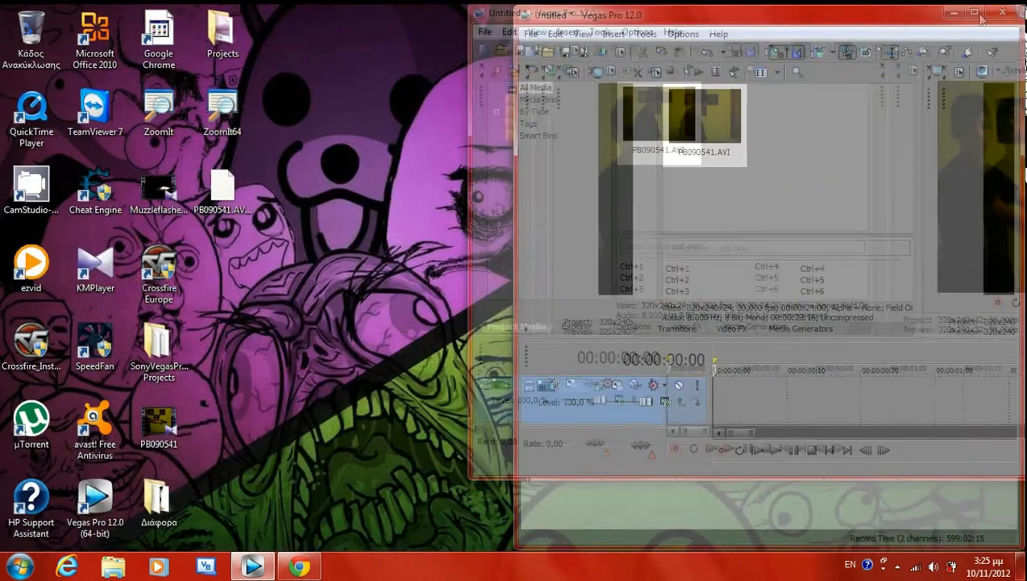
drag(512, 191, 270, 191)
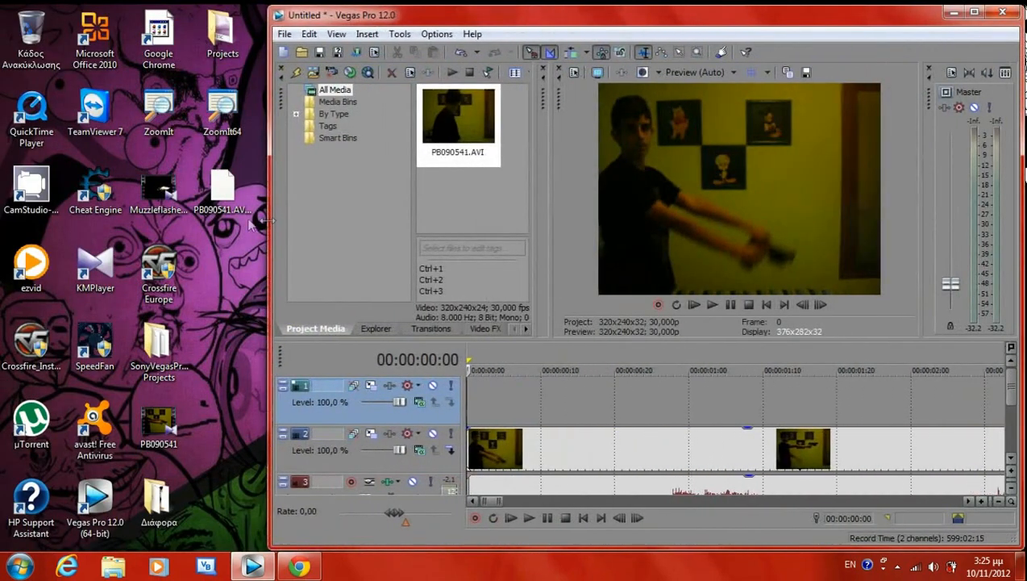
drag(171, 198, 472, 407)
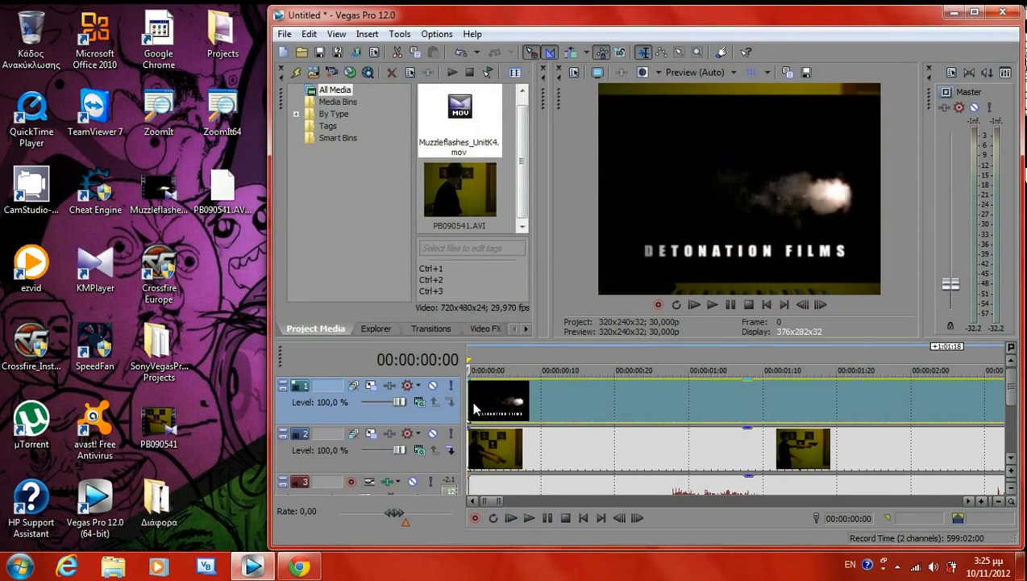
click(973, 13)
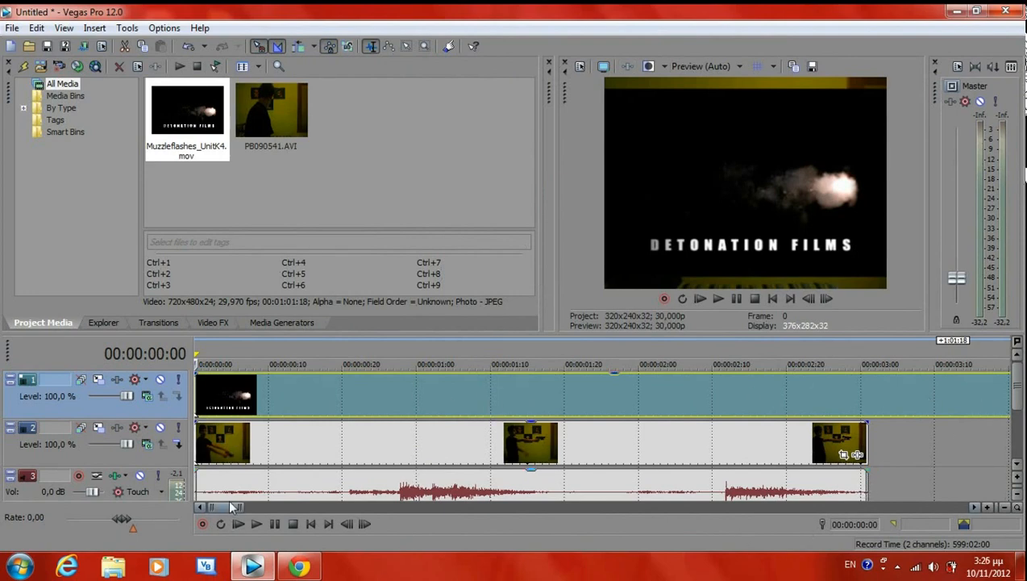
- Trim the end of the muzzle flash event so it lasts about 8 seconds
mouse_move(228, 510)
mouse_down()
mouse_move(347, 520)
mouse_move(486, 508)
mouse_move(227, 509)
mouse_up()
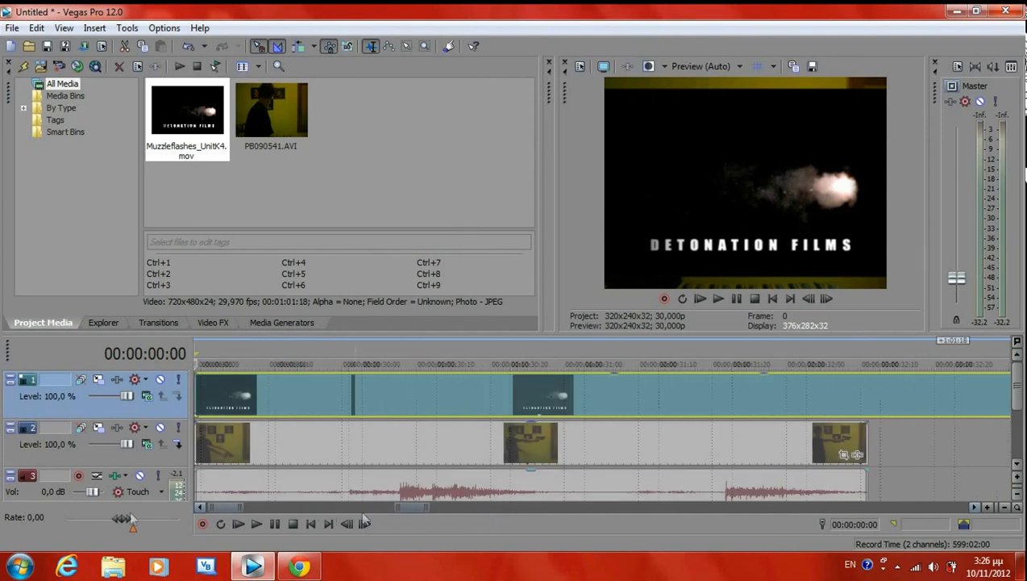
scroll(413, 405, down, 3)
scroll(444, 406, down, 3)
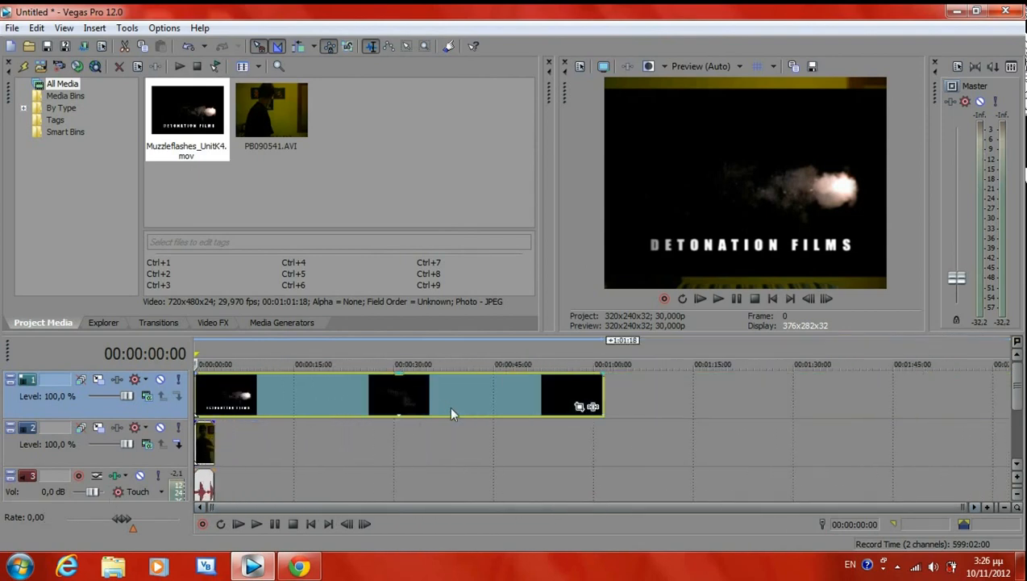
drag(601, 399, 367, 404)
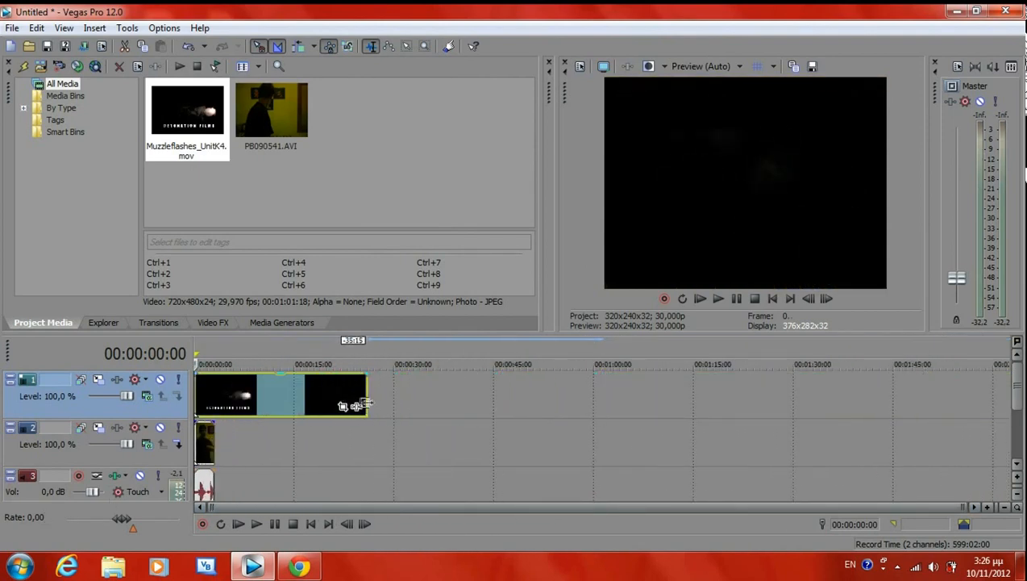
scroll(275, 446, up, 4)
scroll(276, 451, up, 2)
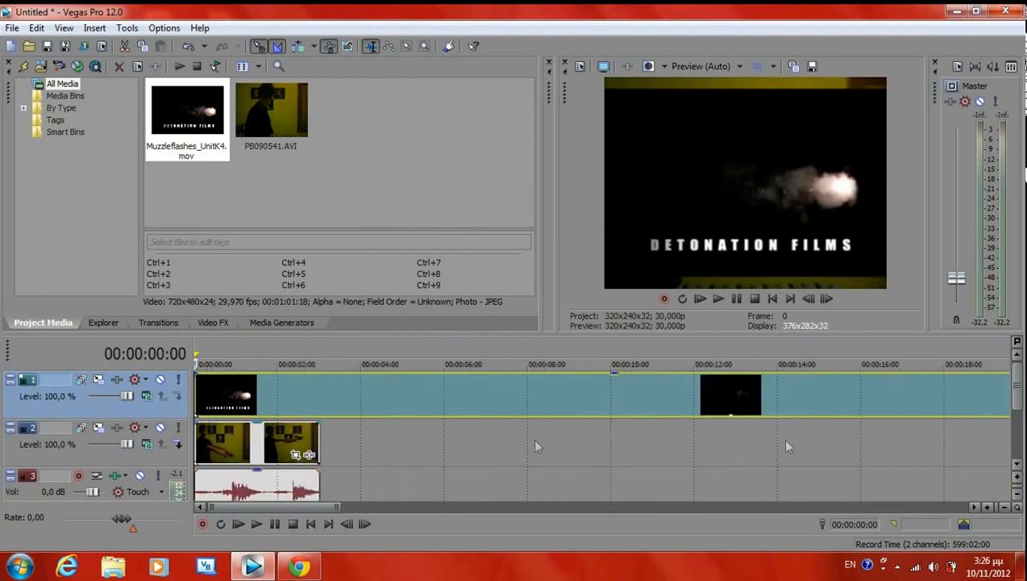
scroll(424, 442, down, 3)
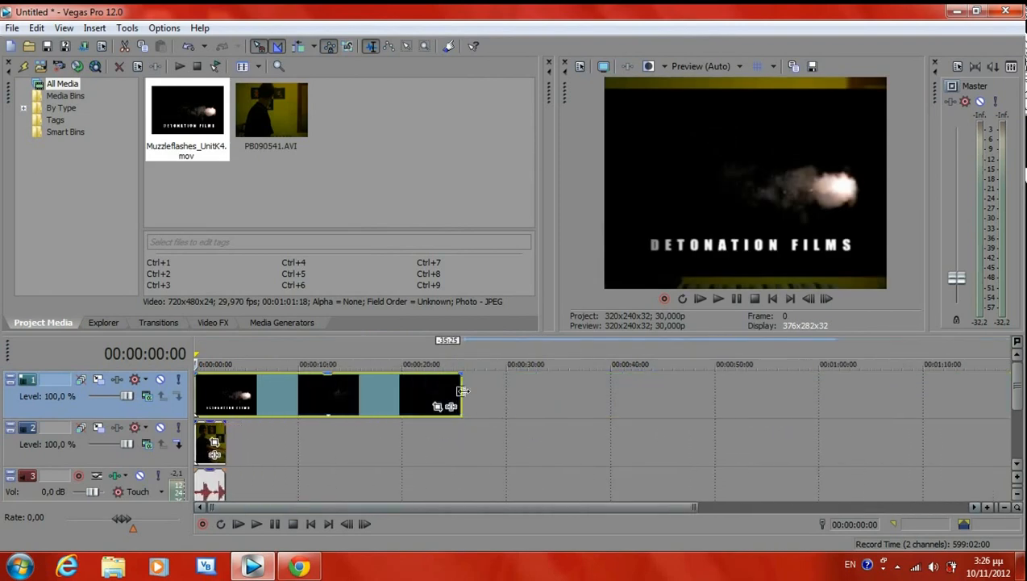
drag(462, 391, 251, 394)
scroll(250, 399, up, 3)
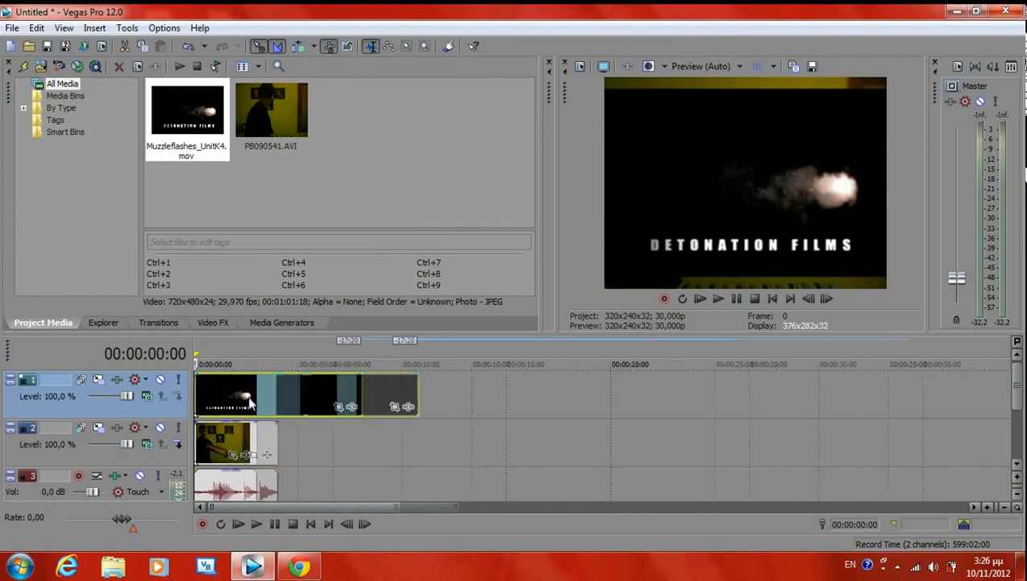
scroll(270, 435, up, 5)
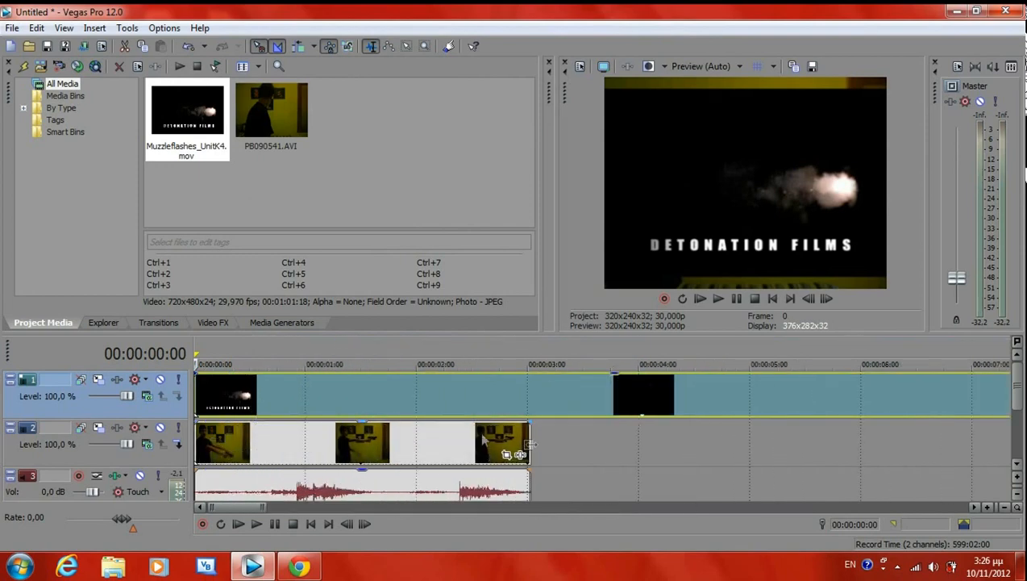
scroll(356, 431, up, 2)
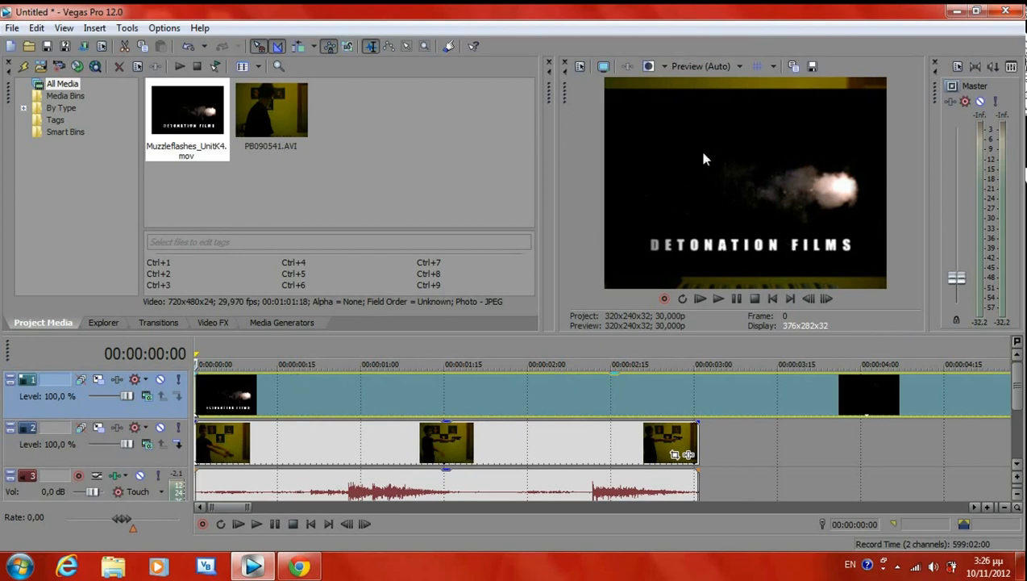
- Step frame by frame past the Detonation Films title and split the muzzle flash event at 00:00:00:11
click(827, 299)
click(827, 299)
click(826, 300)
click(827, 299)
click(827, 299)
click(826, 299)
click(825, 300)
click(824, 300)
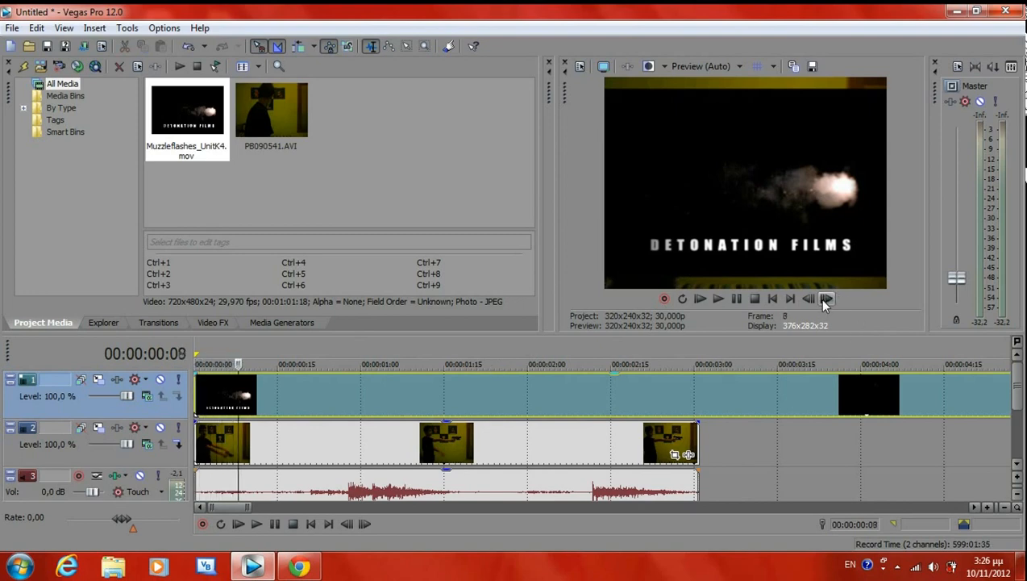
click(826, 300)
click(826, 300)
click(827, 299)
click(826, 299)
click(826, 299)
click(808, 299)
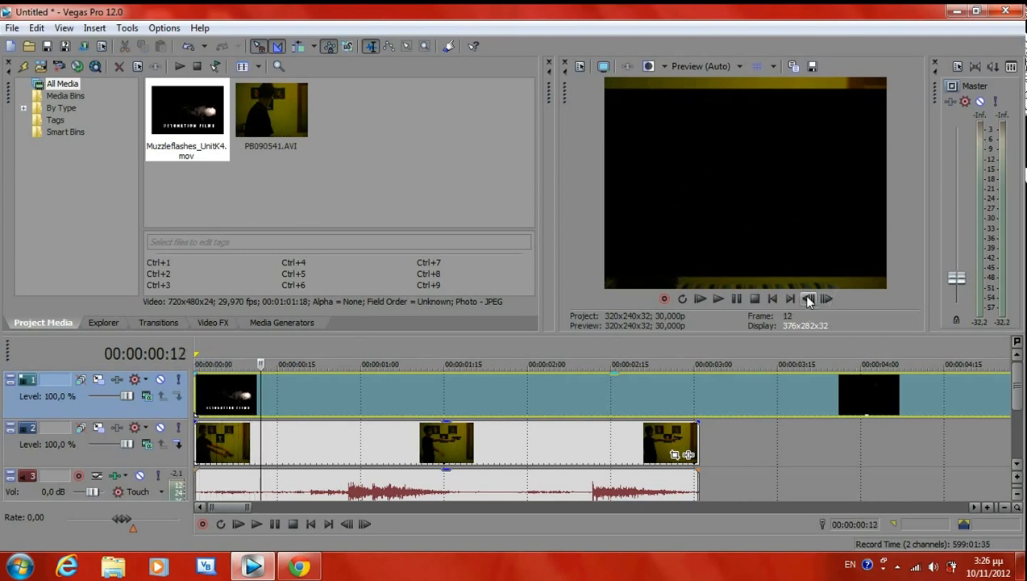
click(809, 300)
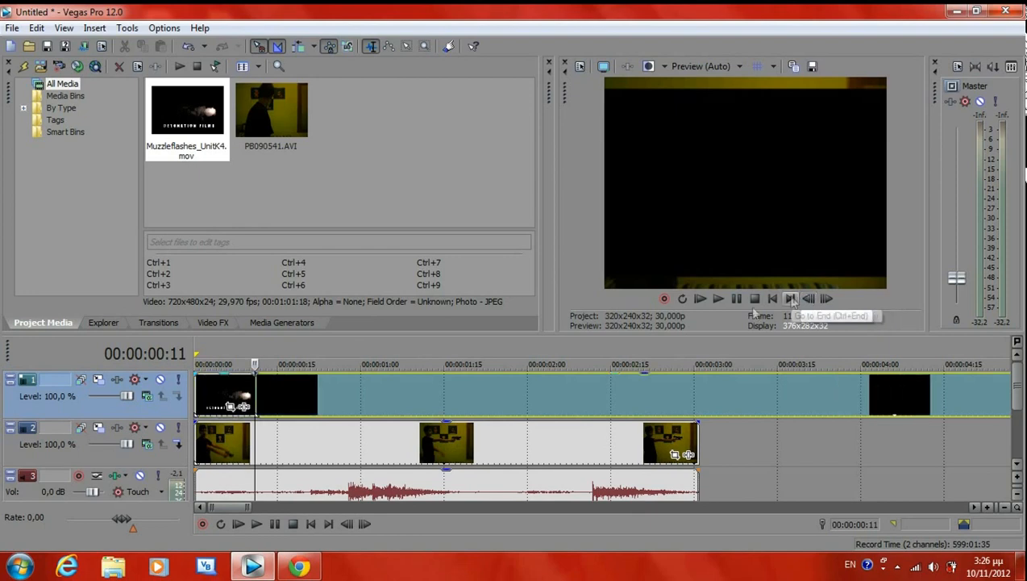
- Delete the title segment before the split and move the remaining muzzle flash event to the timeline start
right_click(229, 392)
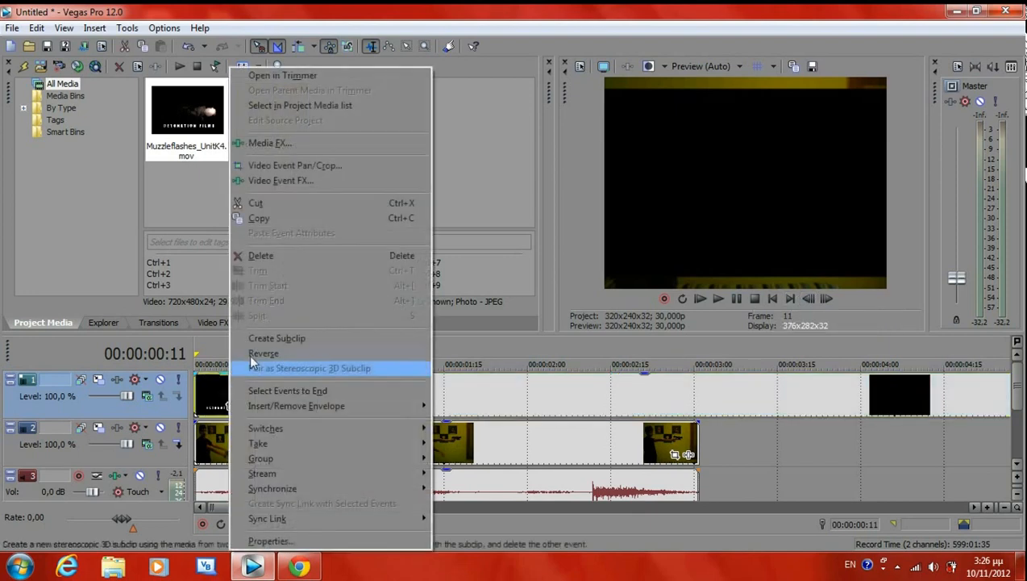
click(278, 254)
drag(338, 395, 259, 392)
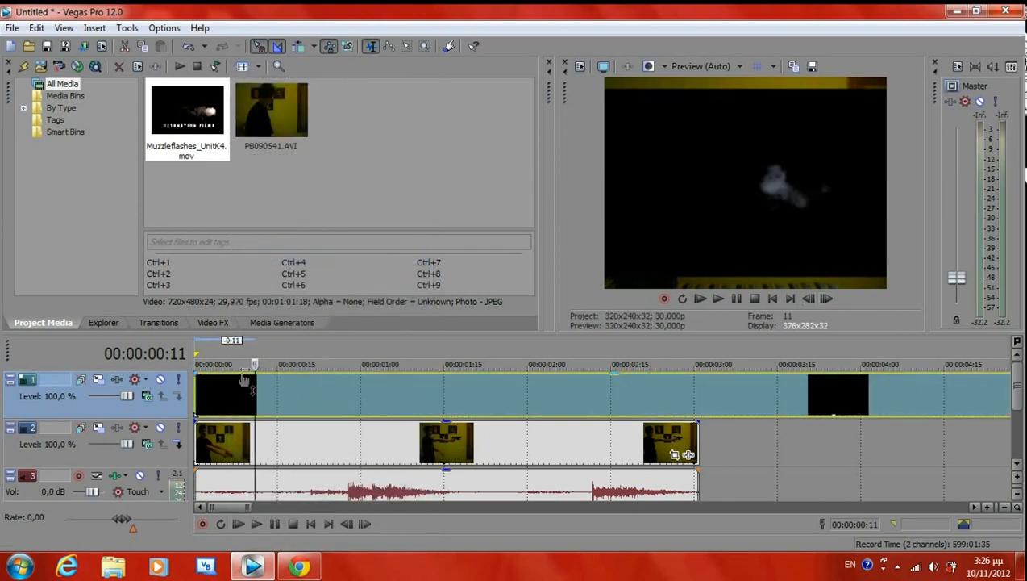
- Examine the muzzle flash footage frame by frame from the timeline start, looking for a suitable flash
click(772, 299)
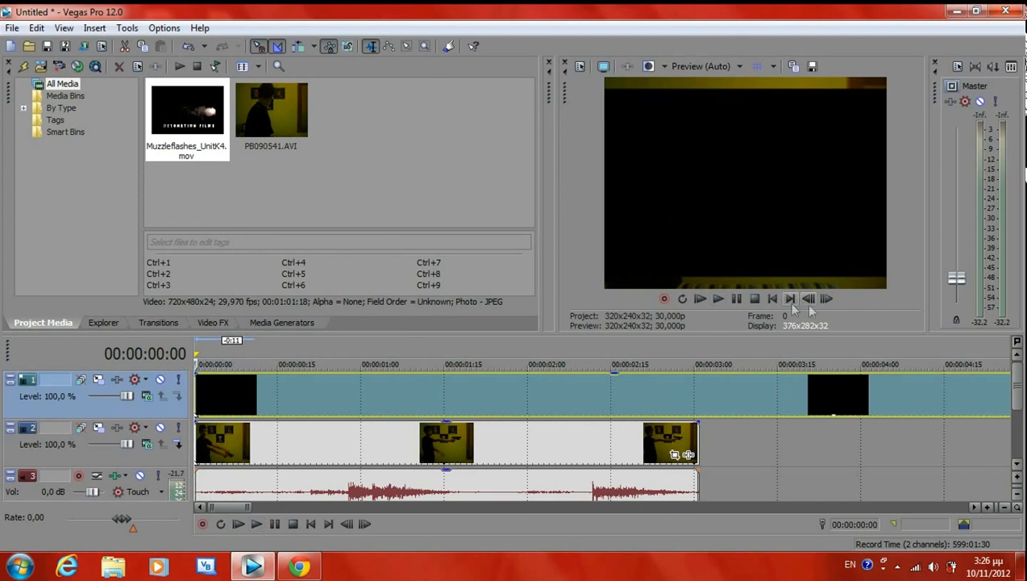
click(827, 298)
click(826, 299)
click(826, 299)
click(827, 298)
click(826, 298)
click(826, 298)
click(827, 298)
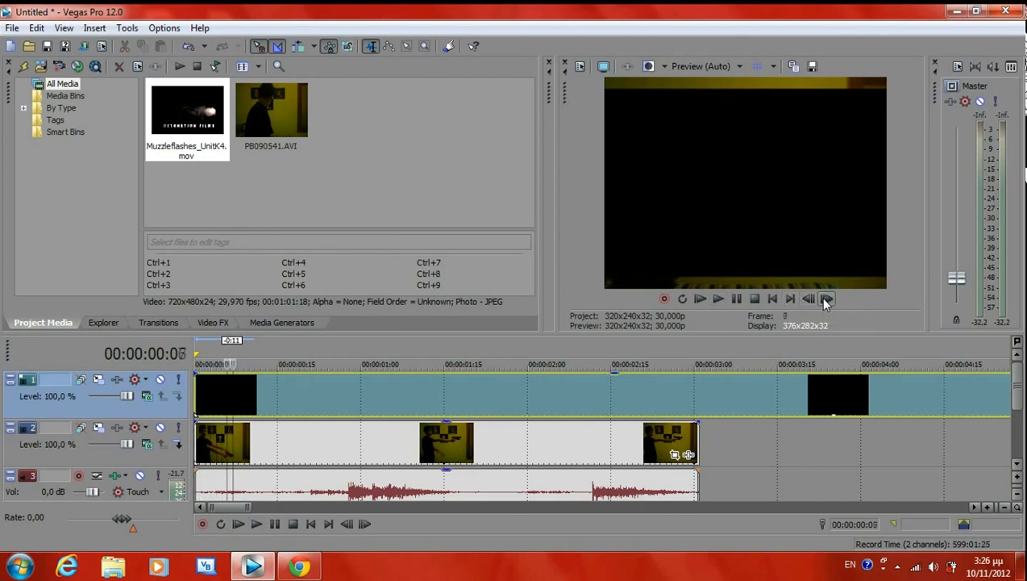
click(826, 298)
click(826, 298)
click(827, 298)
click(827, 299)
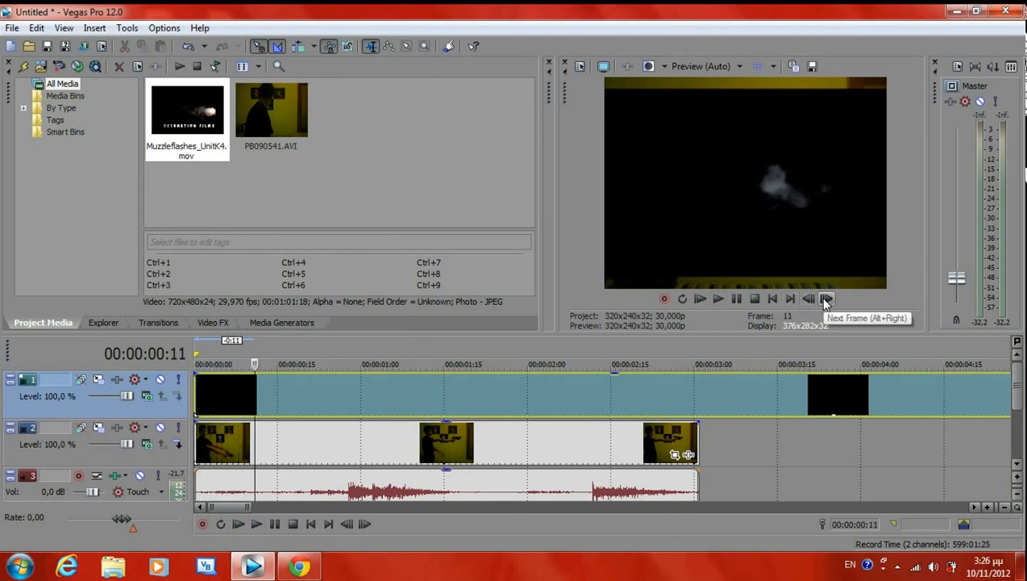
click(826, 298)
click(826, 298)
click(827, 298)
click(826, 299)
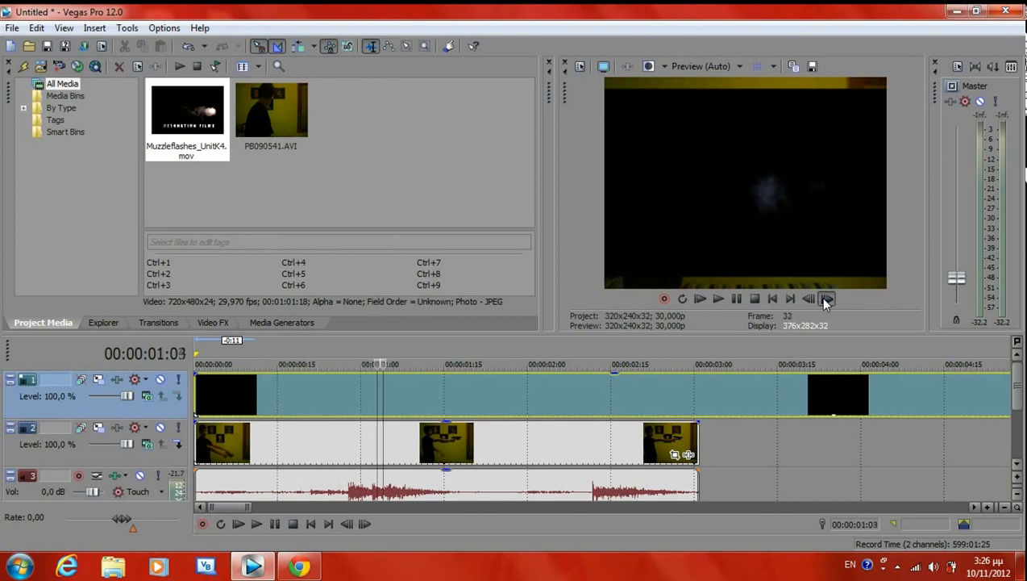
click(826, 298)
click(827, 298)
click(826, 299)
click(827, 299)
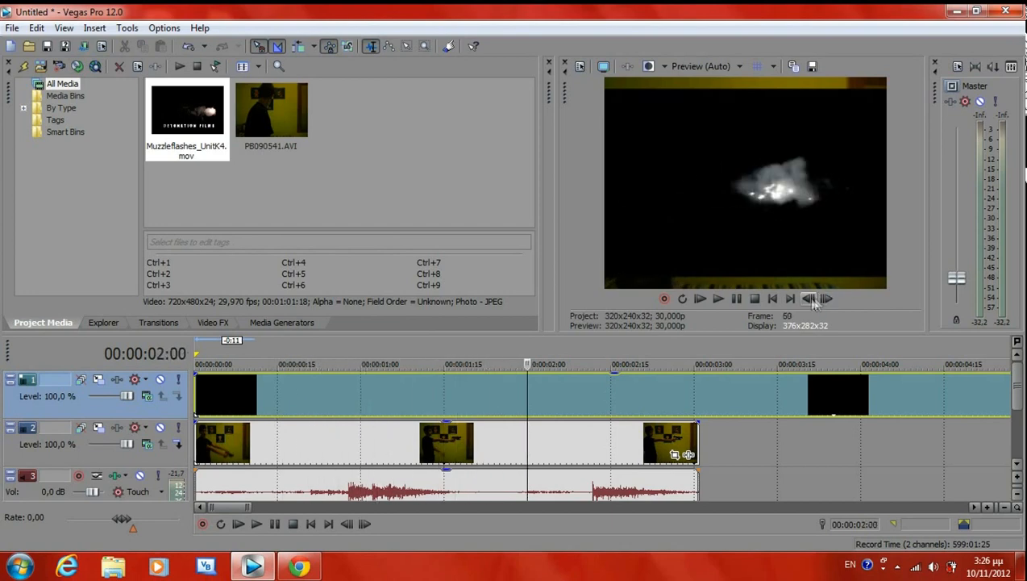
click(826, 298)
click(827, 299)
click(826, 298)
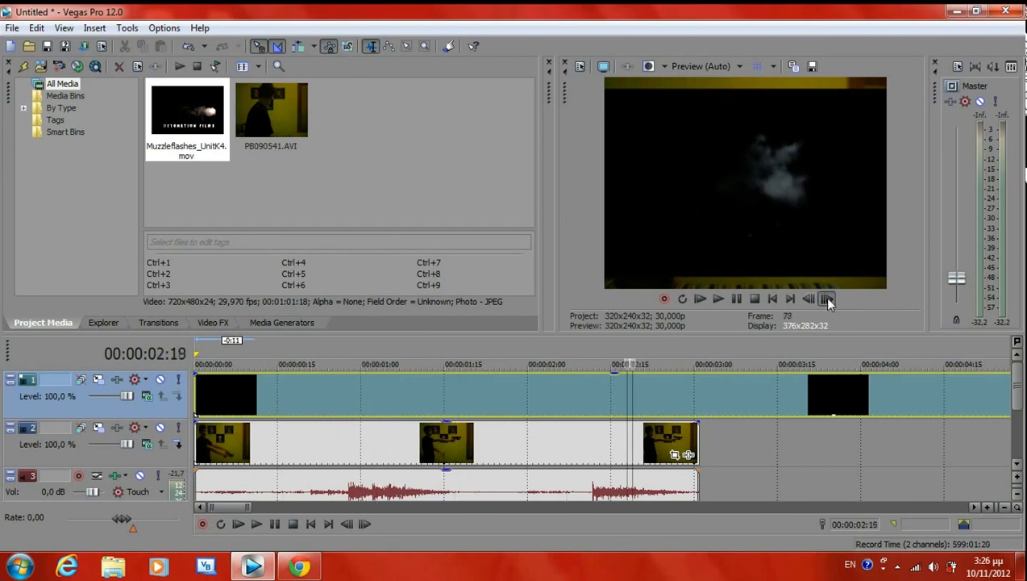
click(827, 299)
click(826, 299)
click(827, 299)
click(826, 299)
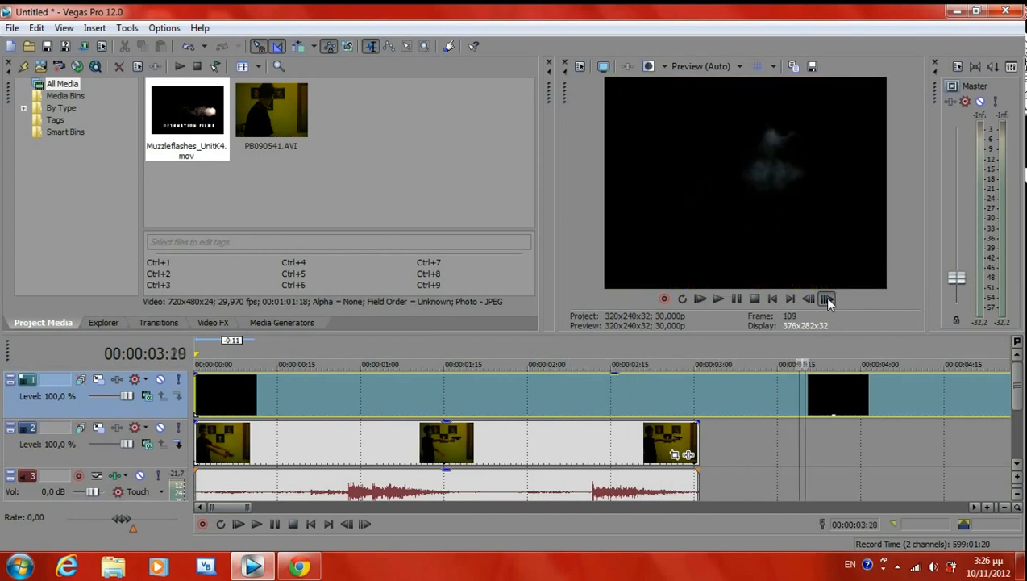
click(827, 298)
click(826, 298)
click(826, 299)
click(827, 299)
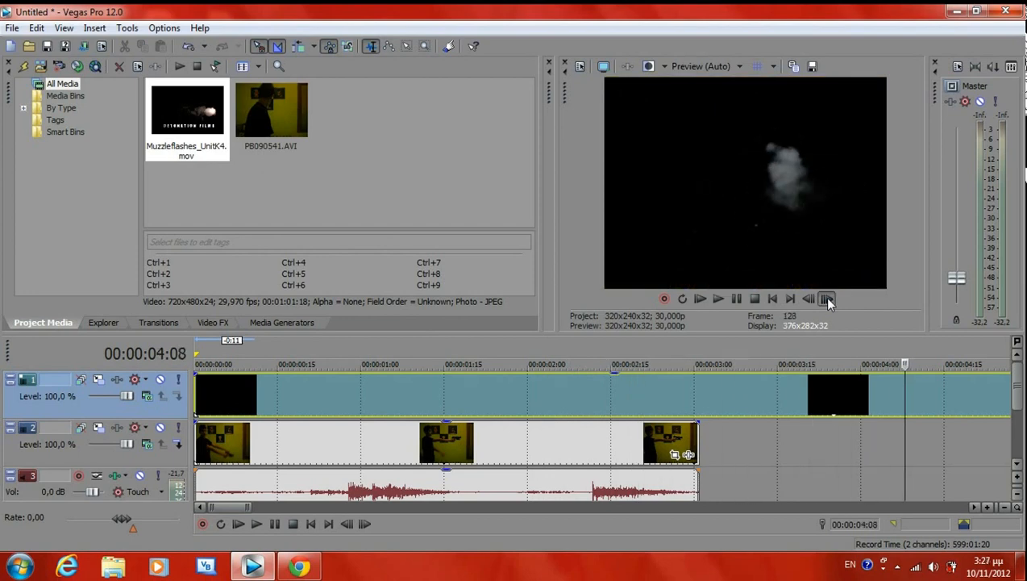
click(826, 298)
click(826, 298)
- Keep stepping forward through the muzzle flash footage past 00:00:04:08 to examine the next flash, around 00:00:06:10
drag(236, 507, 274, 507)
mouse_move(430, 409)
mouse_down()
mouse_move(315, 409)
mouse_move(298, 522)
mouse_move(217, 507)
mouse_up()
click(826, 303)
click(825, 304)
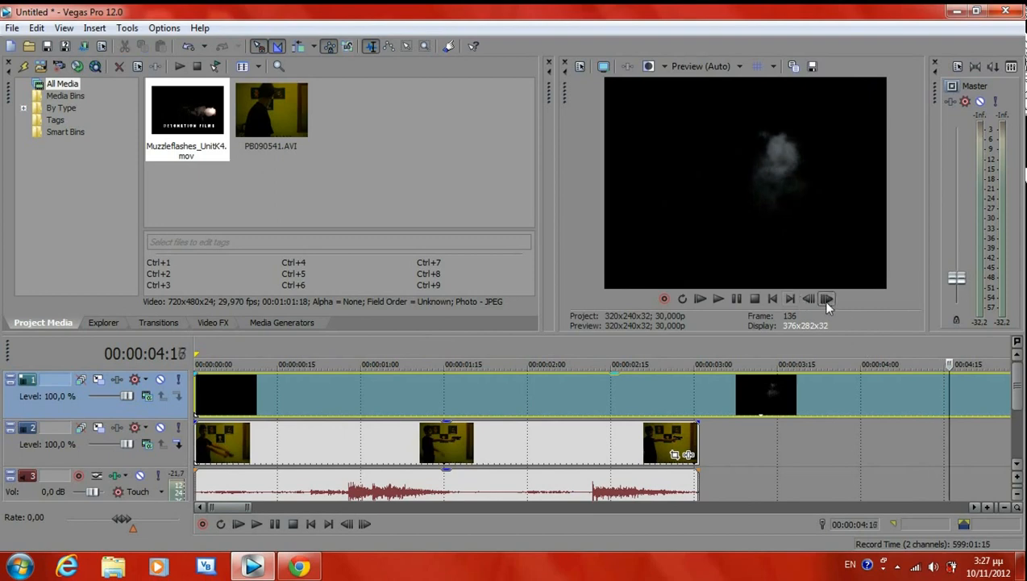
click(827, 304)
click(827, 303)
click(827, 303)
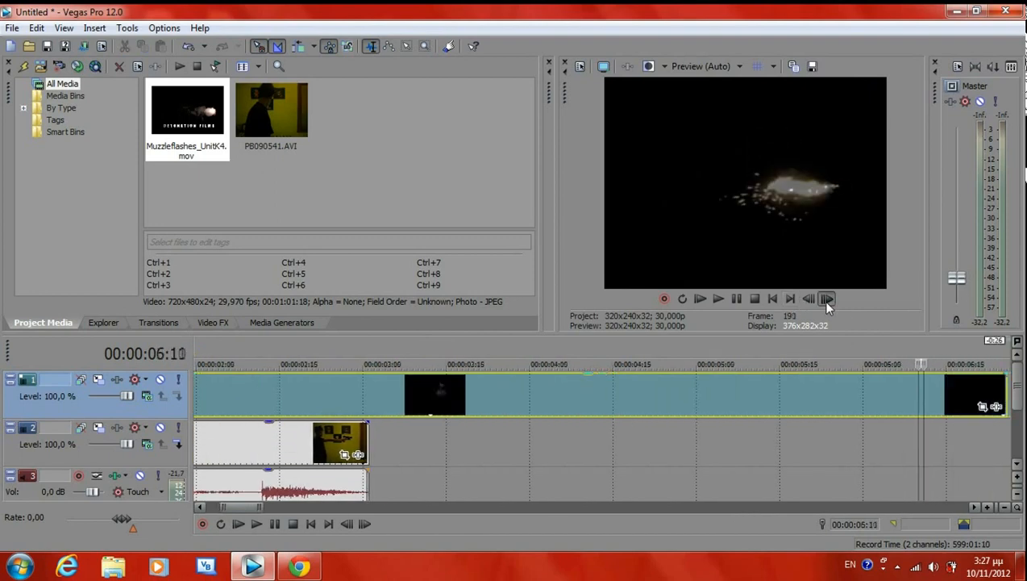
- Find the frame just before the flash ignites and split the muzzle flash event at 00:00:06:07
click(808, 299)
click(808, 299)
click(808, 299)
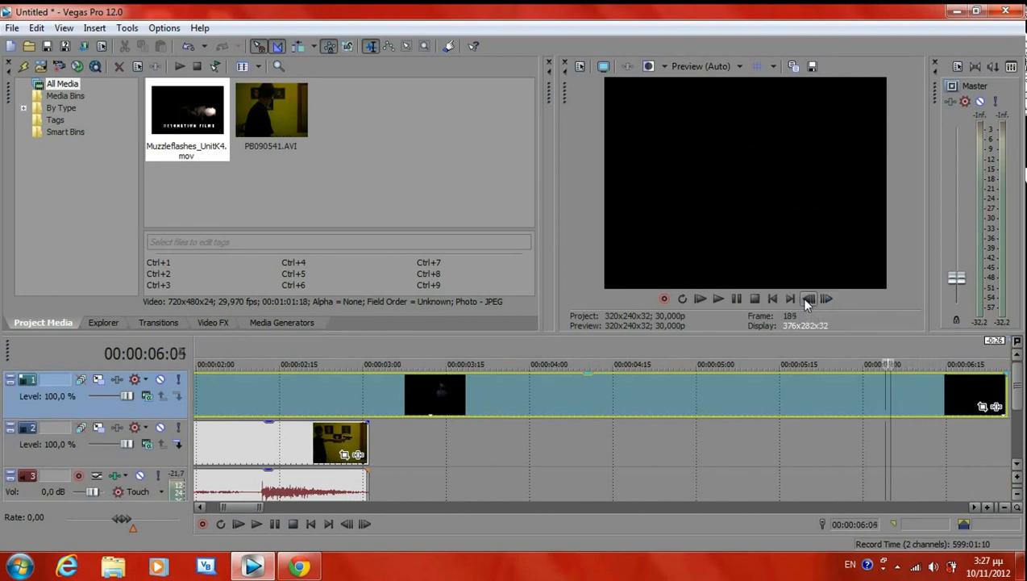
click(808, 303)
click(825, 304)
click(825, 305)
click(825, 306)
click(825, 305)
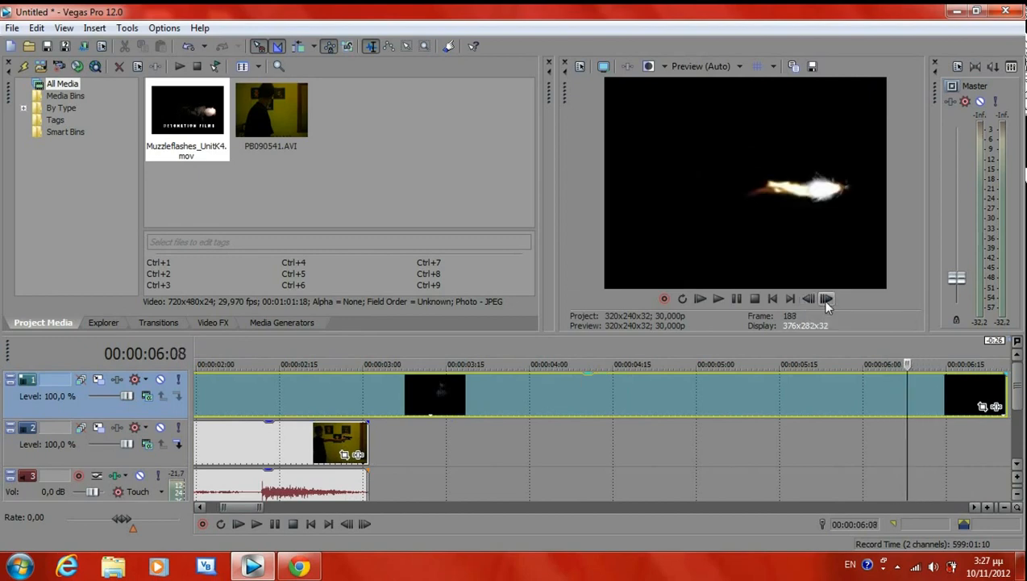
click(808, 299)
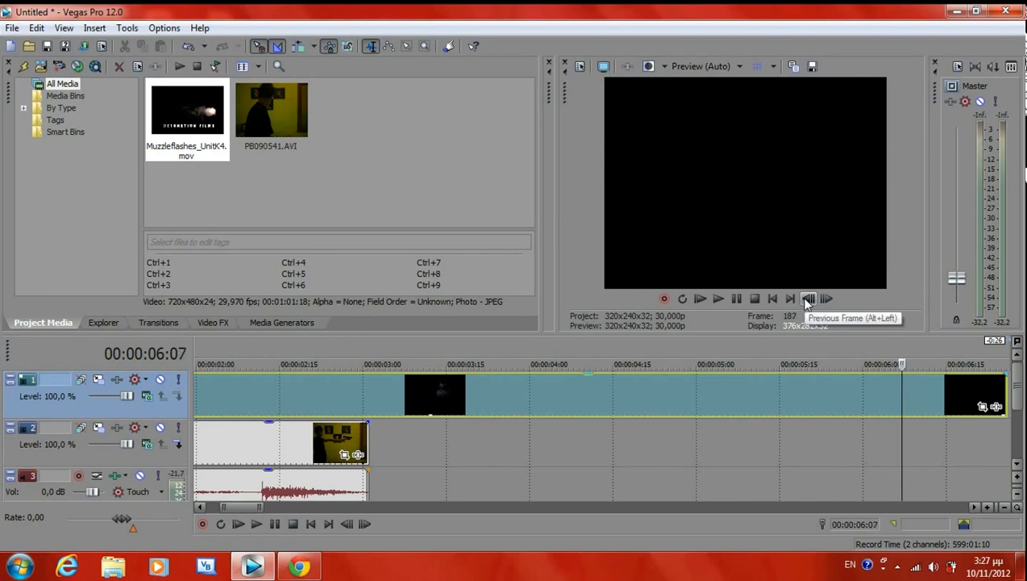
key(s)
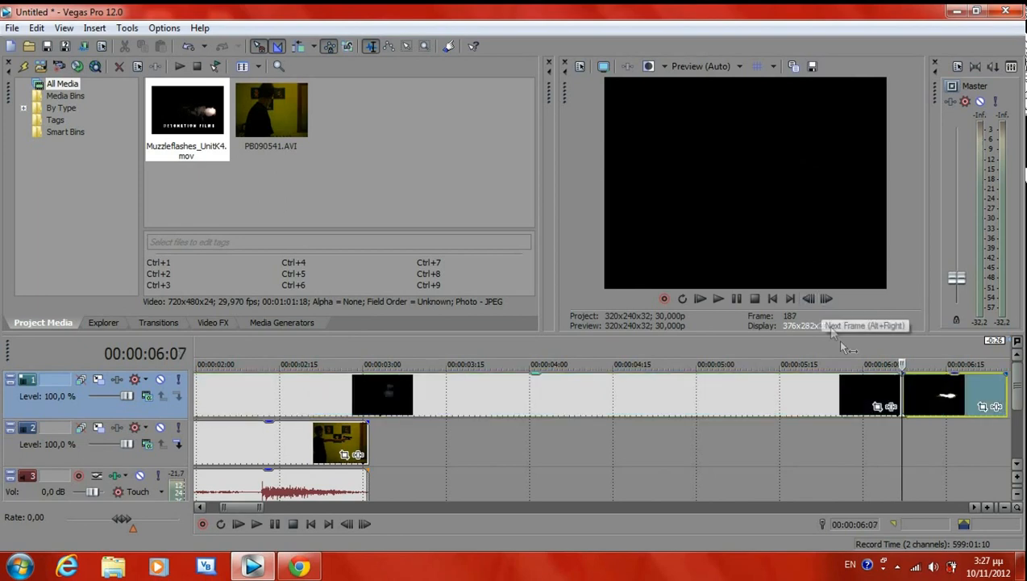
- Delete the muzzle flash segment before the split and move the remaining flash event to the timeline start
click(781, 394)
right_click(782, 391)
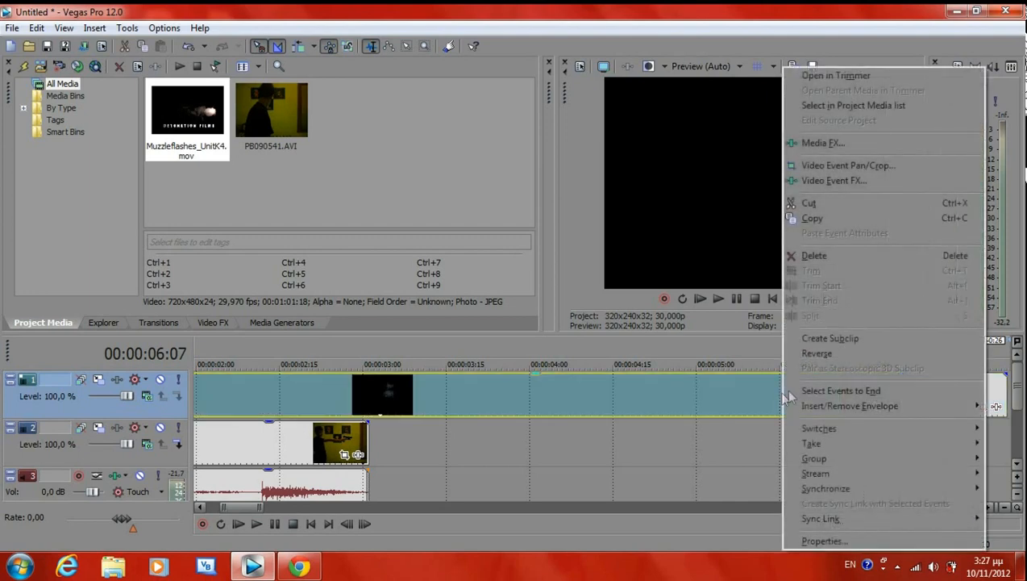
click(838, 255)
drag(939, 395, 4, 423)
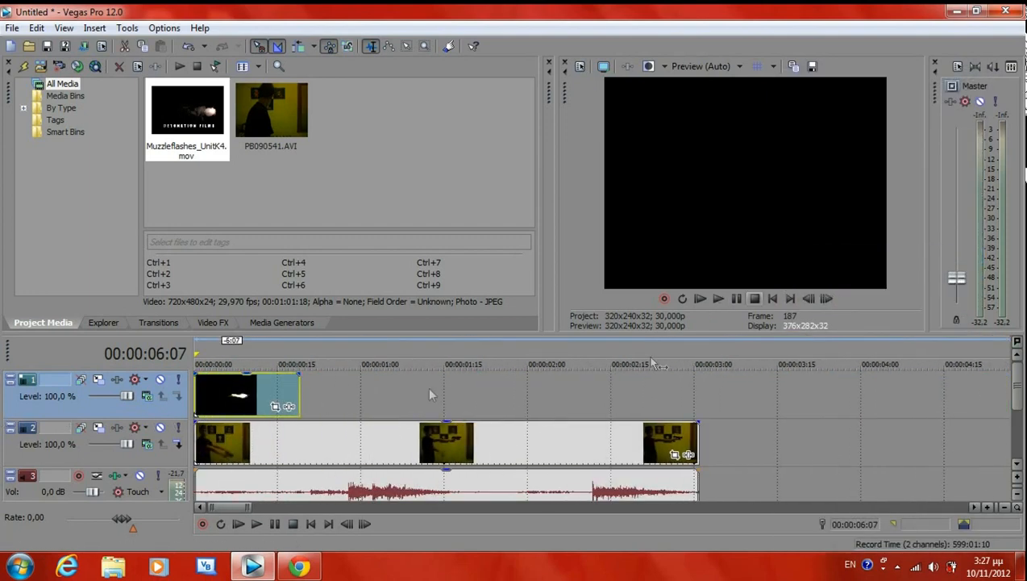
- Play the timeline from the start to review both tracks, and return to frame 0
click(773, 298)
click(717, 298)
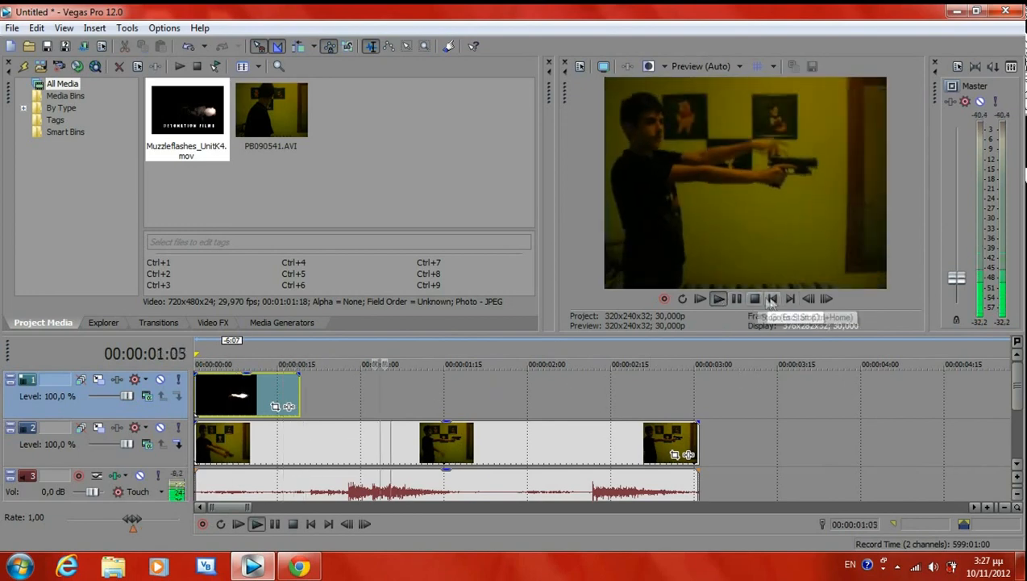
click(772, 298)
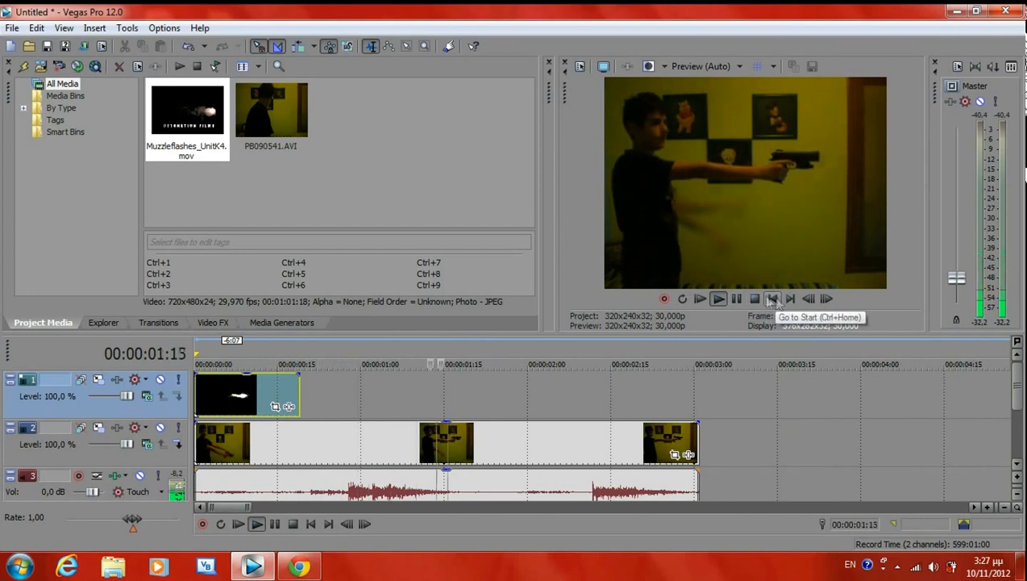
click(772, 298)
click(735, 298)
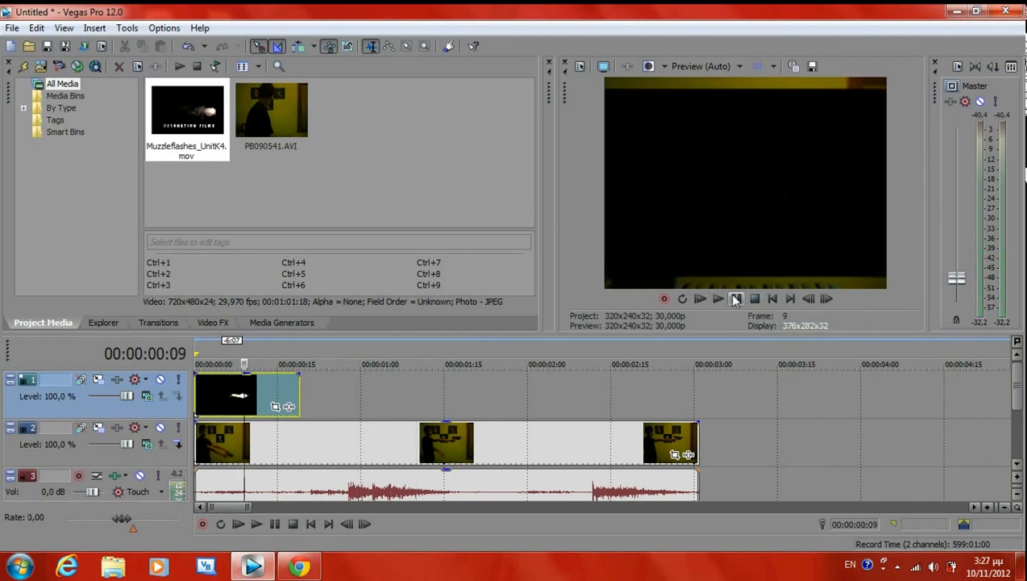
click(806, 300)
click(806, 299)
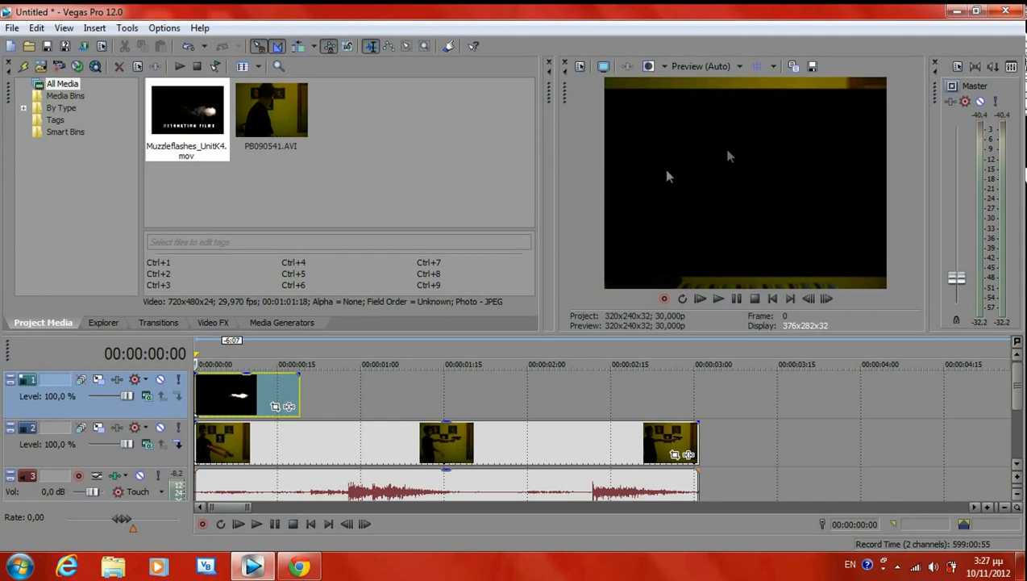
- Go to frame 1, where the flash shows, and set track 1's compositing mode to Screen
click(826, 299)
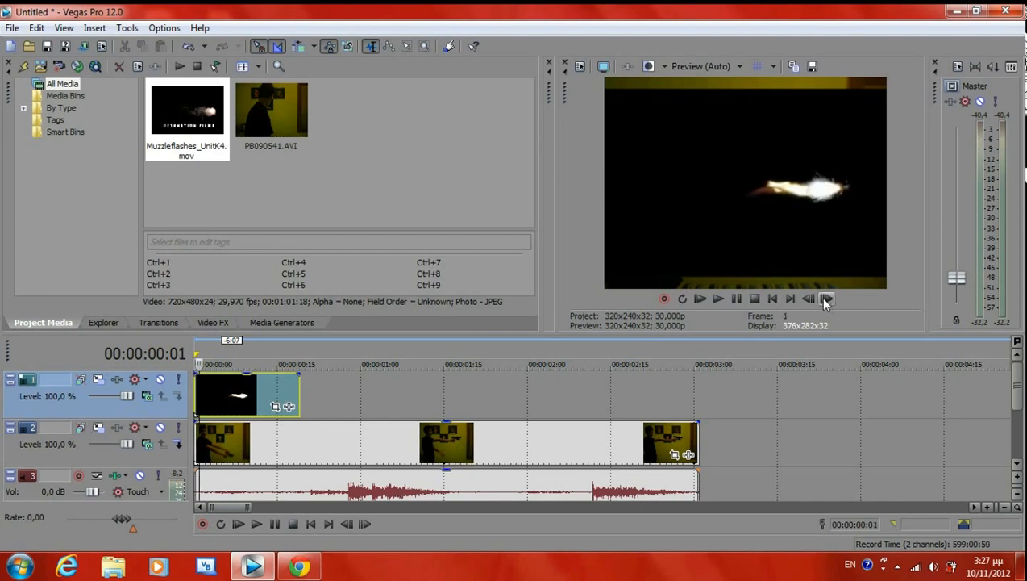
click(147, 397)
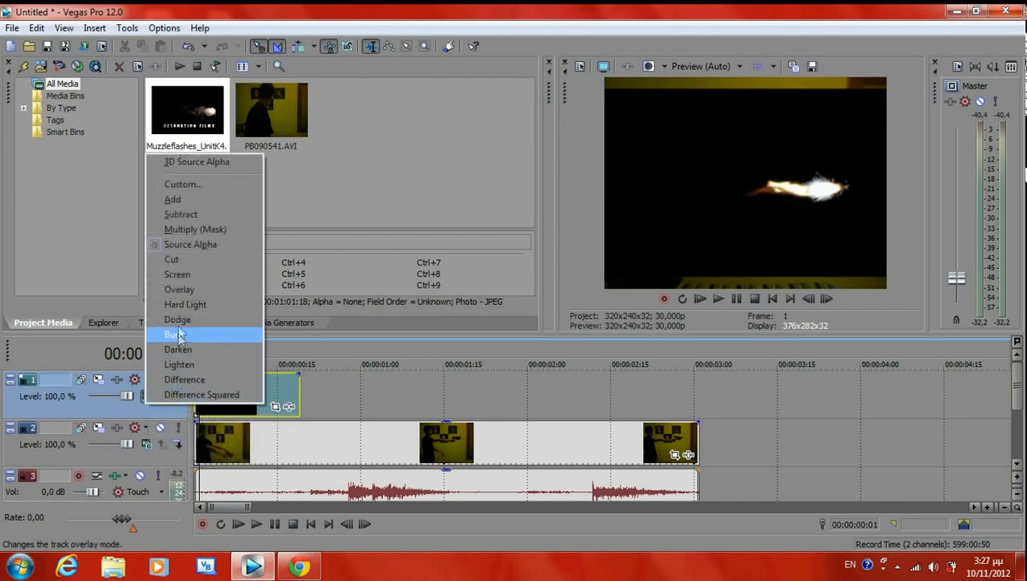
click(191, 274)
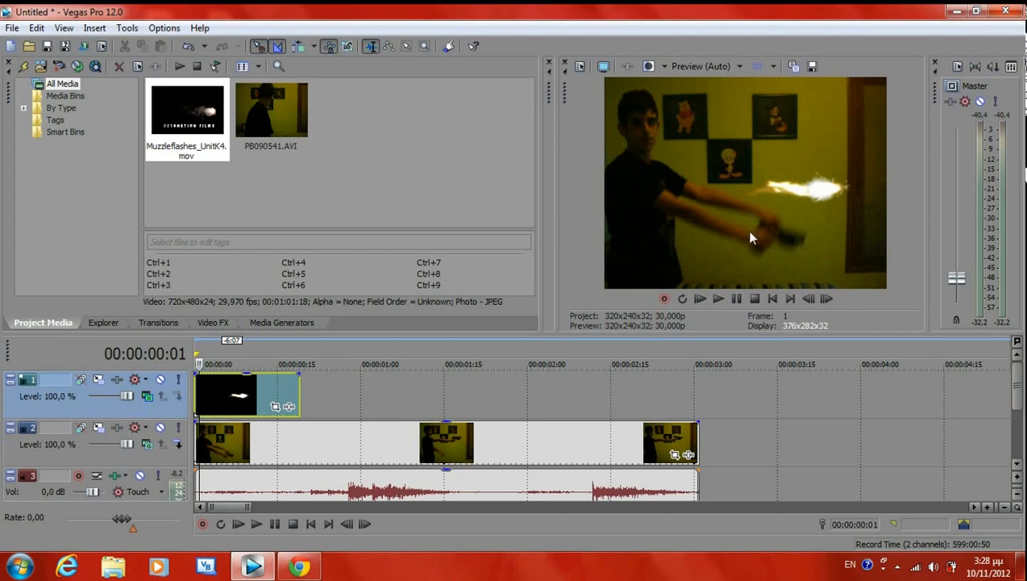
- In the flash event's Pan/Crop, rotate the frame to about 180.2° and move its centre to about X 775.3, Y 267.5
click(275, 408)
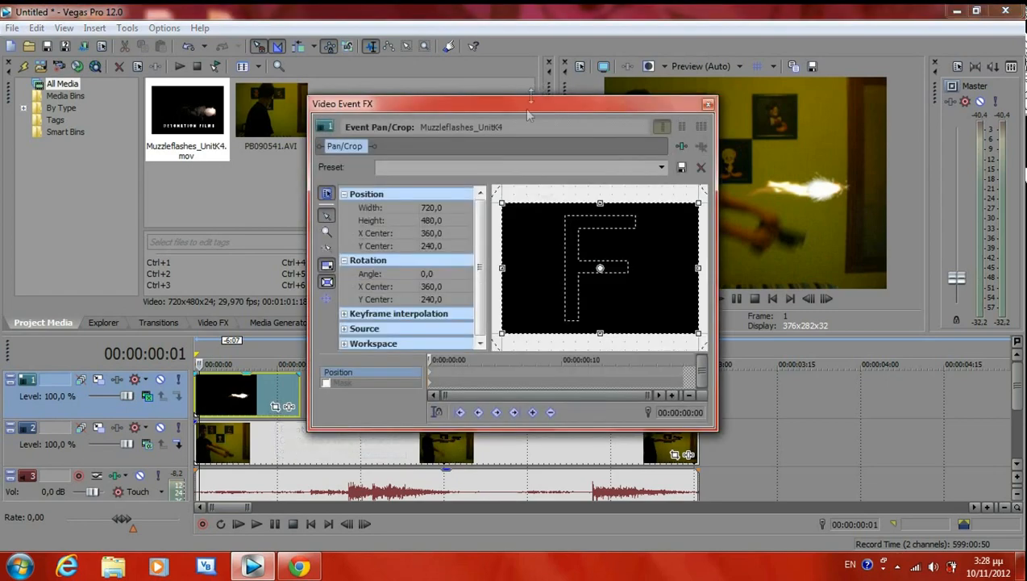
drag(525, 104, 214, 201)
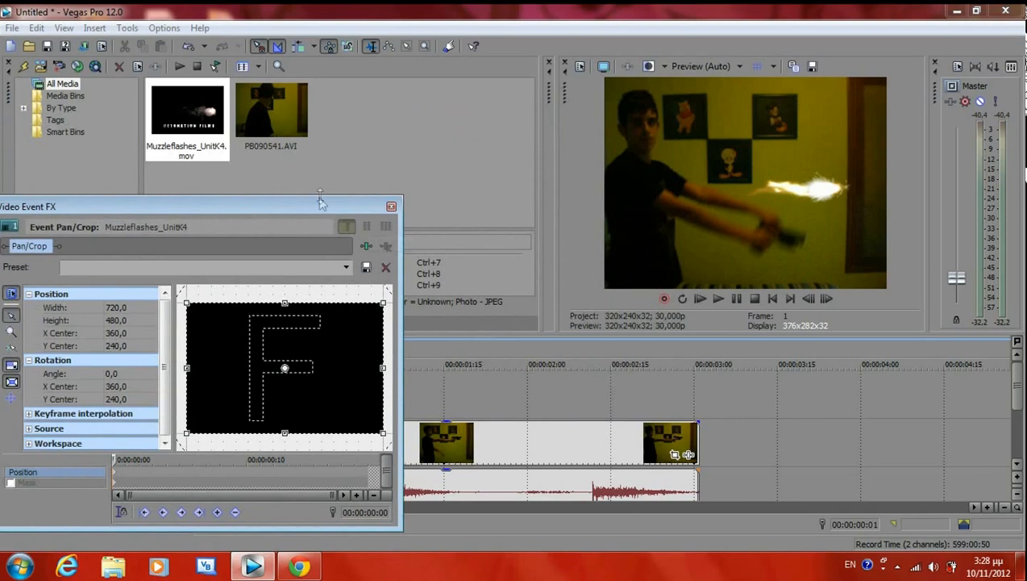
drag(320, 199, 323, 8)
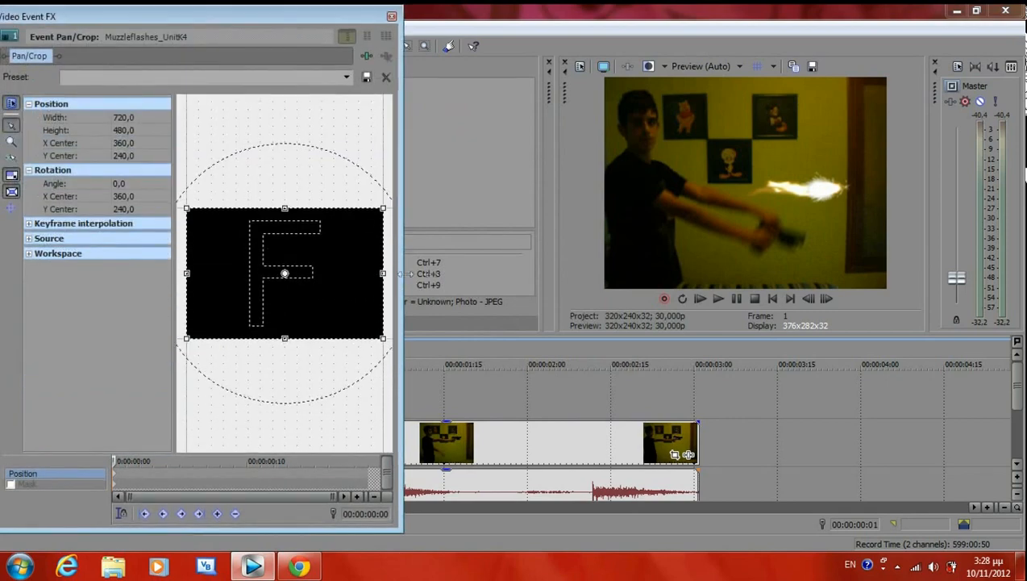
drag(397, 278, 372, 273)
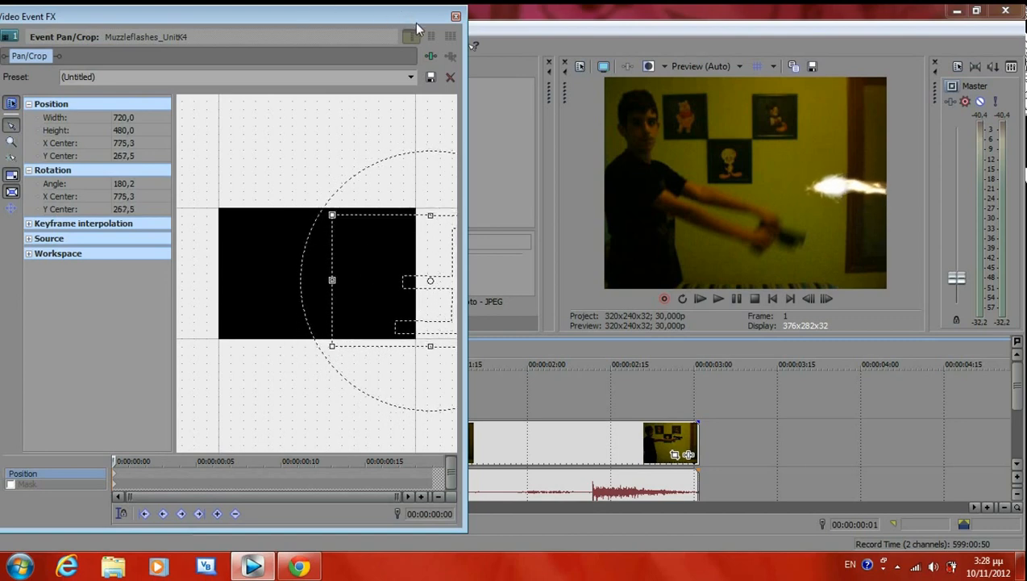
click(456, 17)
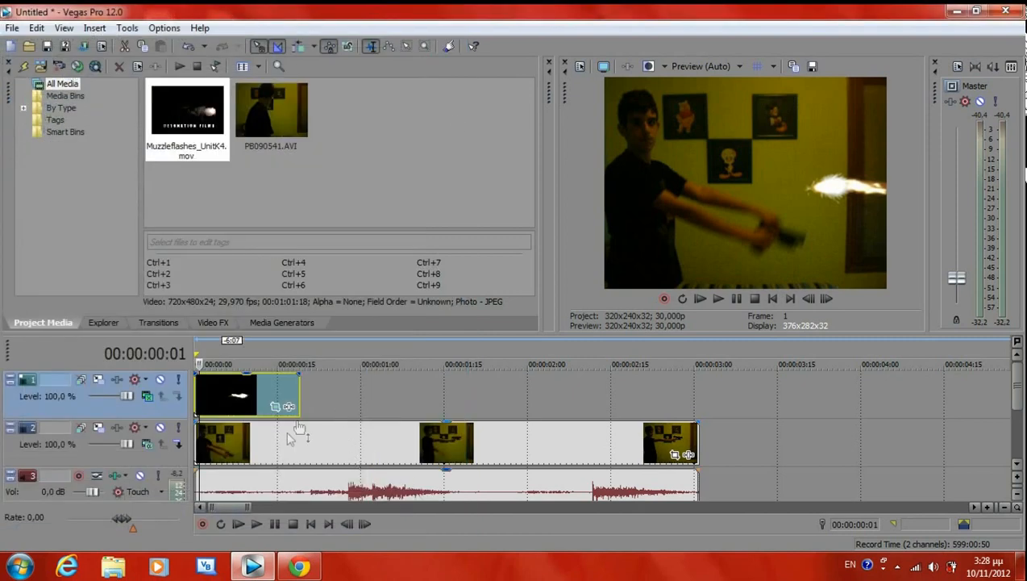
- Step frame by frame through the gun clip, looking for the moment the gun fires
click(826, 298)
click(826, 299)
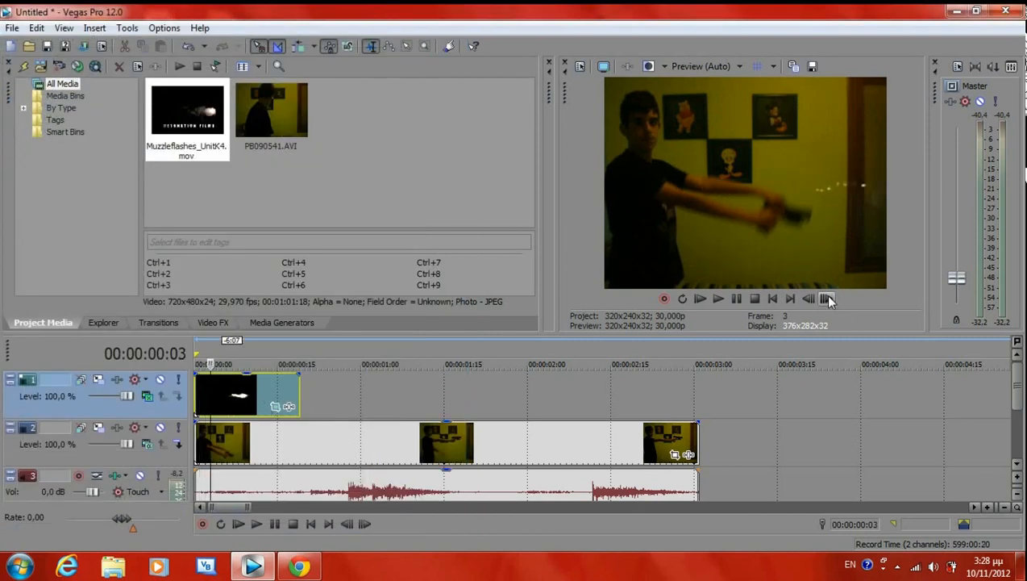
click(827, 298)
click(826, 299)
click(827, 298)
click(826, 298)
click(829, 296)
click(829, 296)
click(829, 296)
click(829, 297)
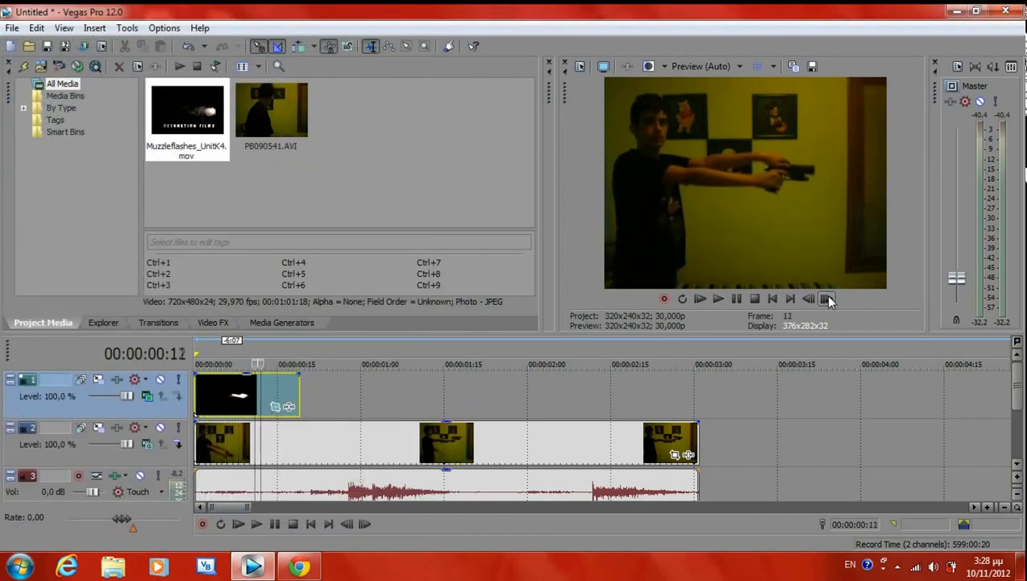
click(829, 297)
click(828, 297)
click(829, 297)
click(829, 297)
click(829, 299)
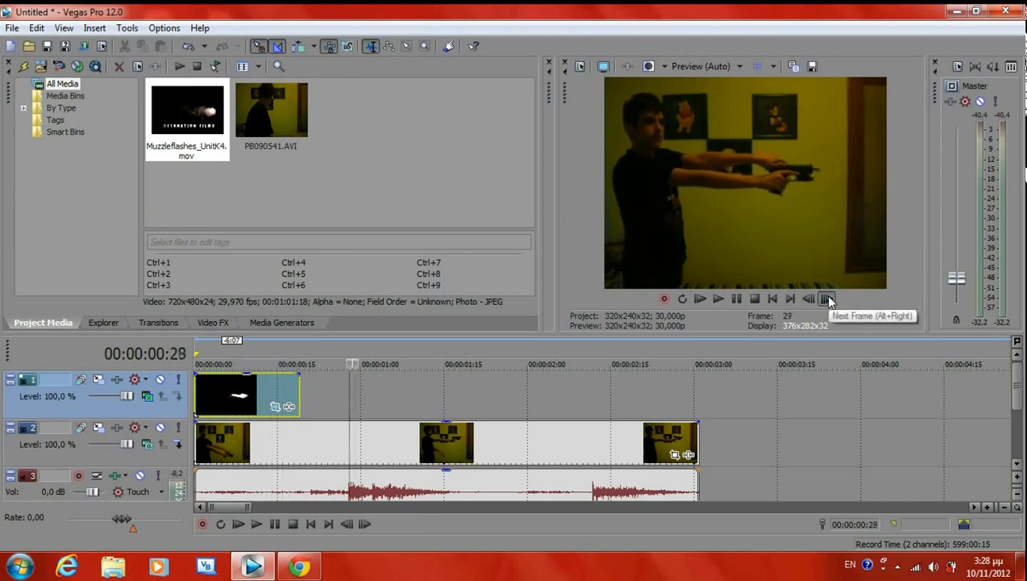
click(827, 298)
click(828, 299)
click(828, 298)
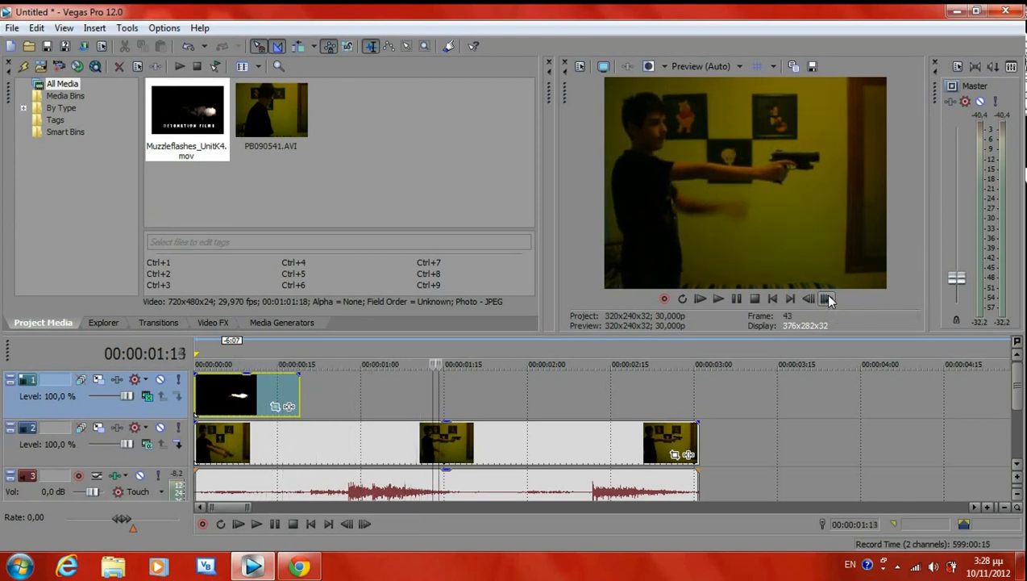
click(827, 298)
click(827, 298)
click(827, 299)
click(828, 298)
click(828, 298)
click(828, 298)
click(828, 298)
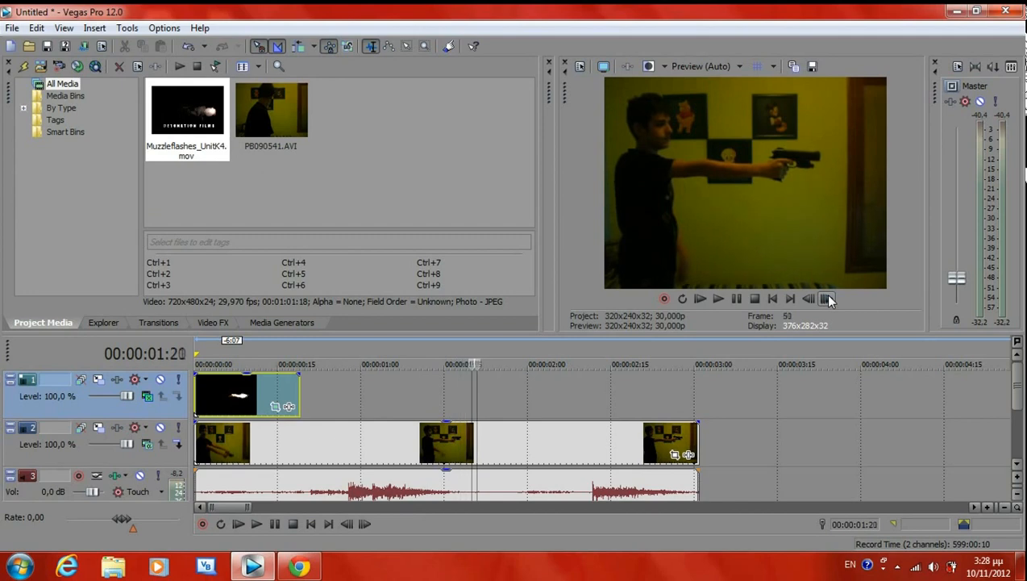
click(828, 298)
click(828, 298)
click(828, 298)
click(829, 298)
click(828, 299)
click(828, 298)
click(828, 298)
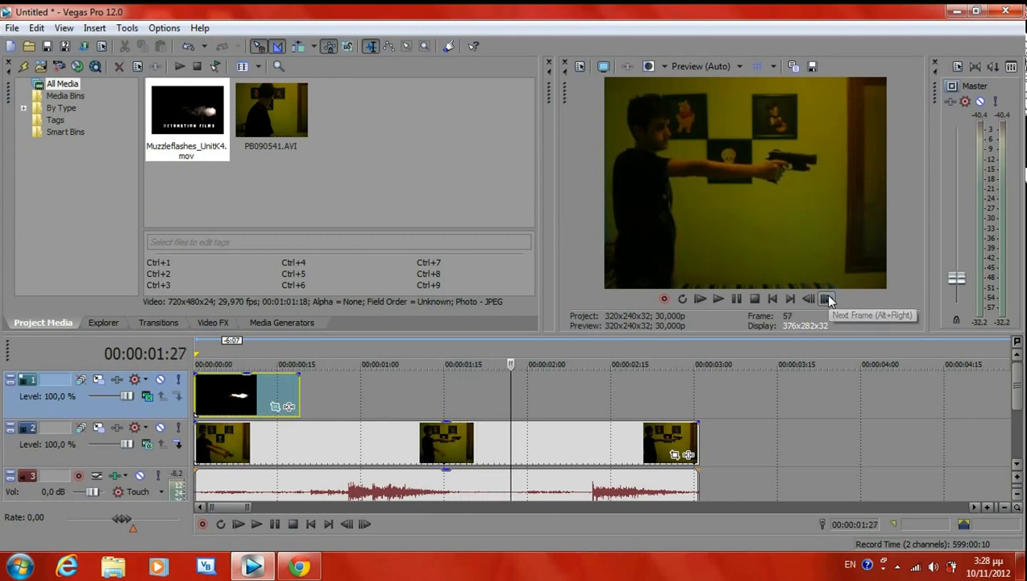
click(828, 298)
click(828, 299)
click(828, 299)
double_click(828, 298)
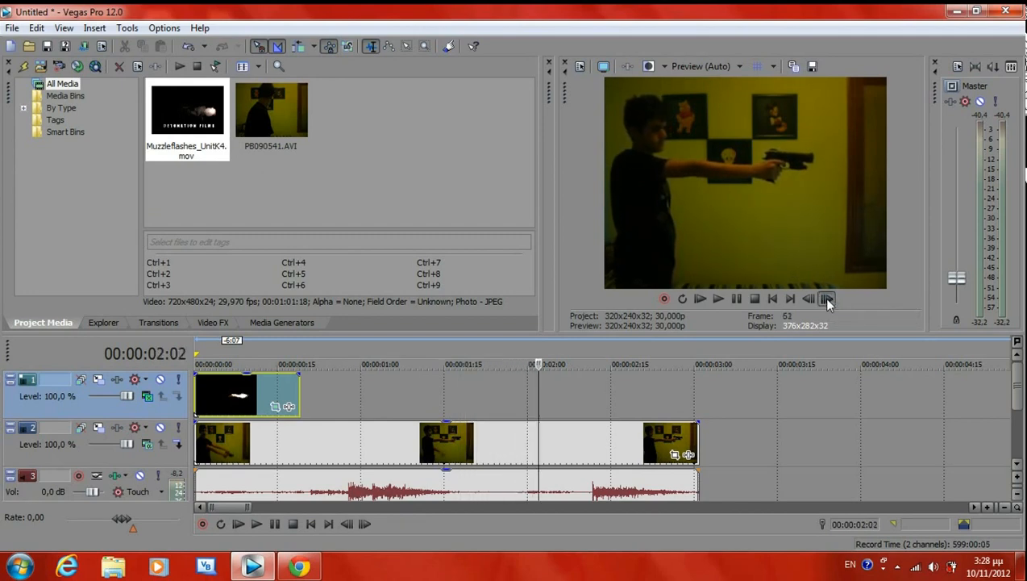
double_click(828, 298)
double_click(828, 298)
double_click(828, 298)
click(828, 298)
- Step back to 00:00:02:07 and move the muzzle flash event so it starts there
click(811, 300)
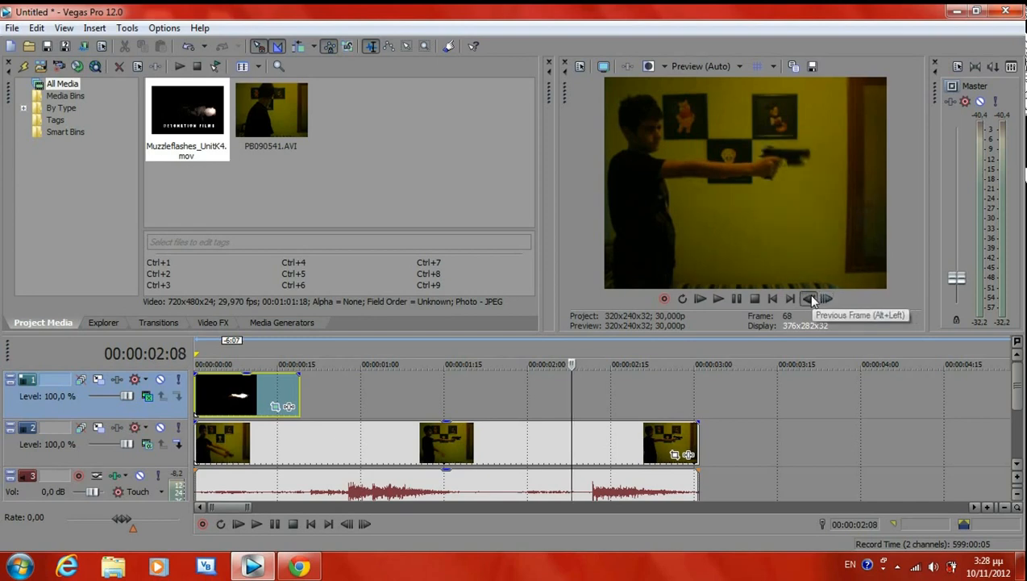
click(812, 299)
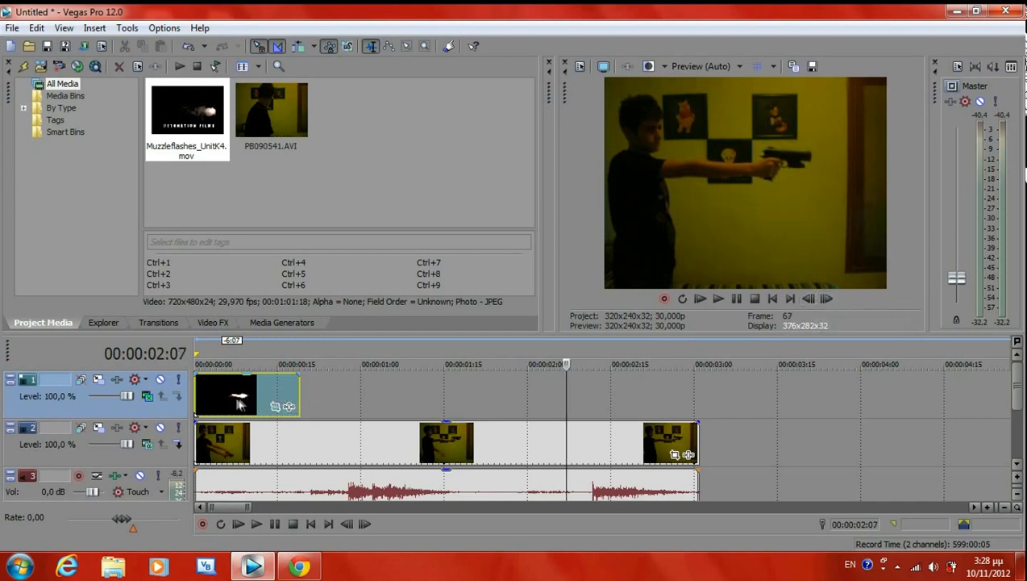
drag(237, 404, 607, 414)
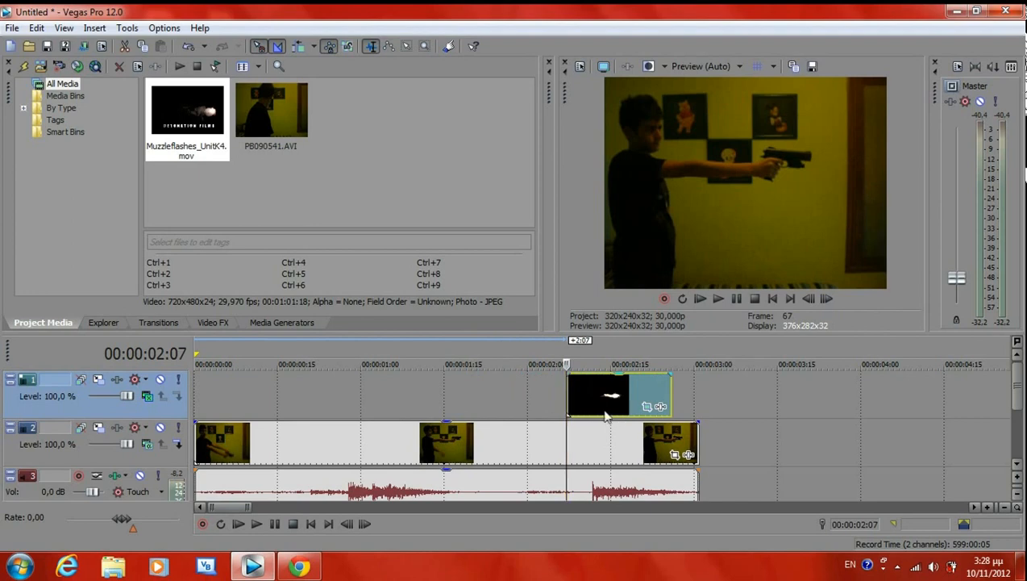
- Play the timeline from about one second through the muzzle flash event to check the flash timing
drag(568, 363, 373, 364)
click(717, 299)
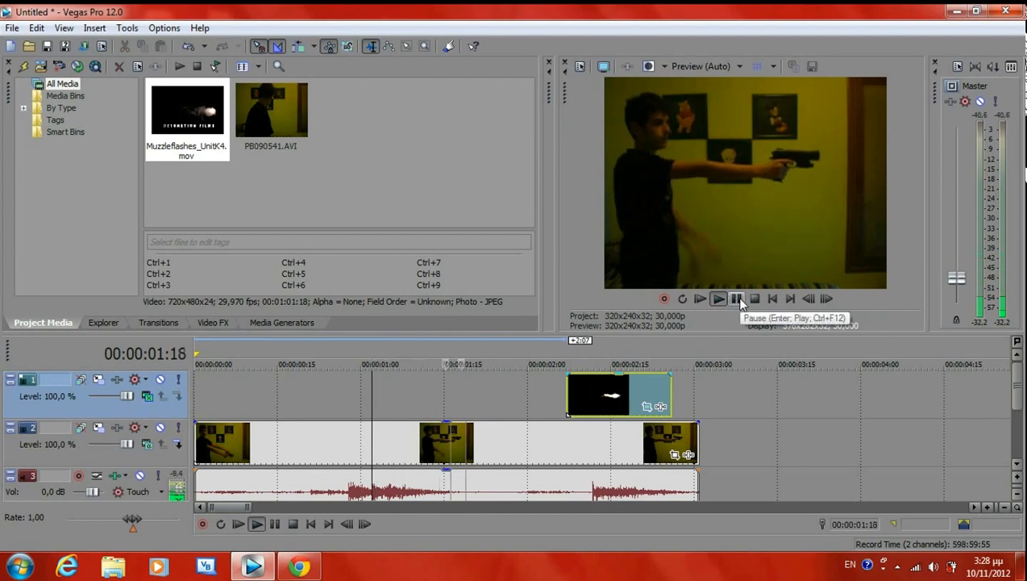
click(737, 298)
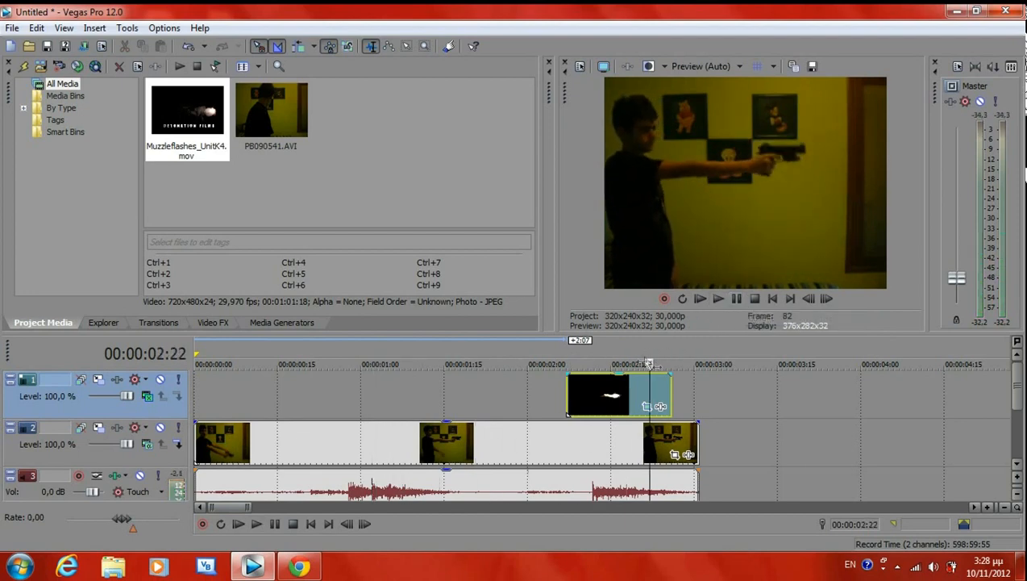
- At 00:00:02:08, shift the flash event's Pan/Crop centre to about X 783.7, Y 180.7 to align it with the gun muzzle
drag(612, 364, 572, 364)
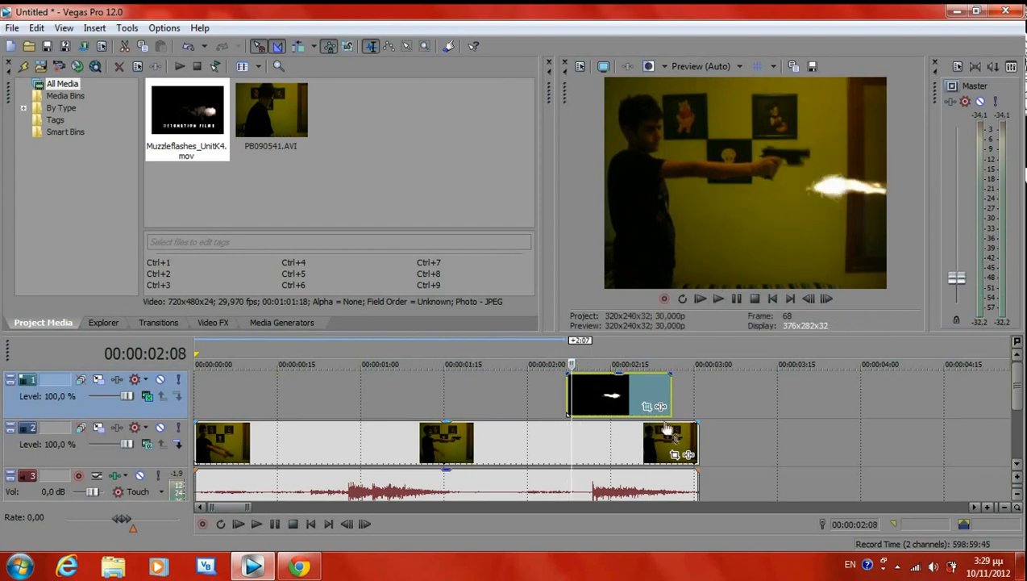
click(647, 408)
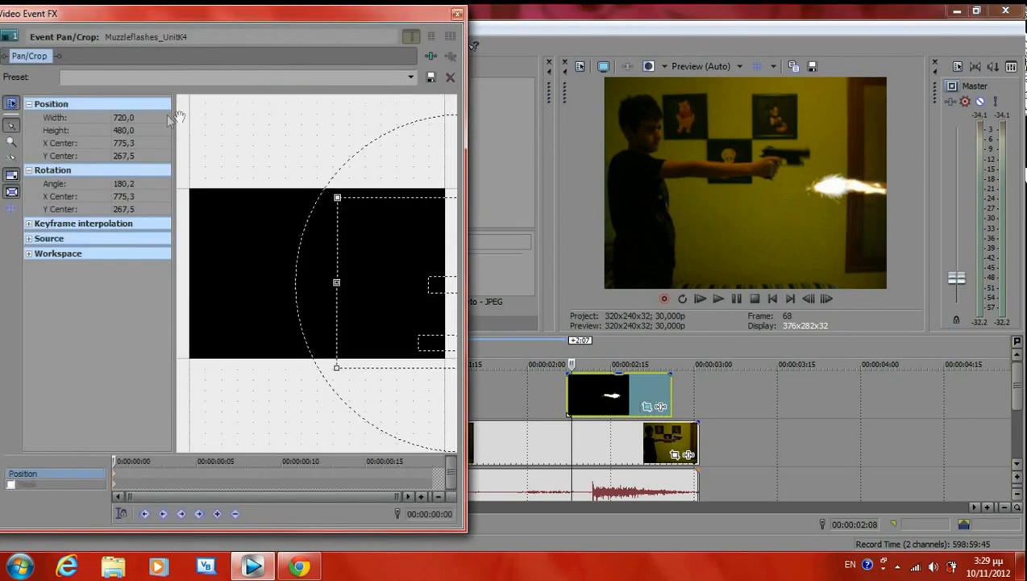
drag(396, 278, 395, 259)
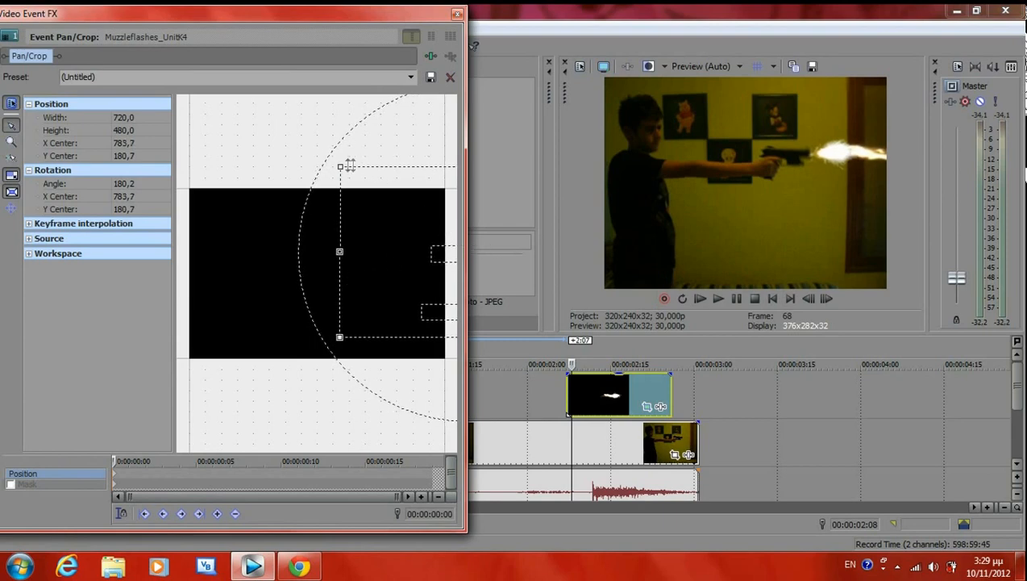
- Enlarge the flash event's Pan/Crop frame to 1,111.1 x 740.7 and move its centre to about X 866.4, Y 144.7 to fit the gun muzzle
drag(337, 165, 269, 121)
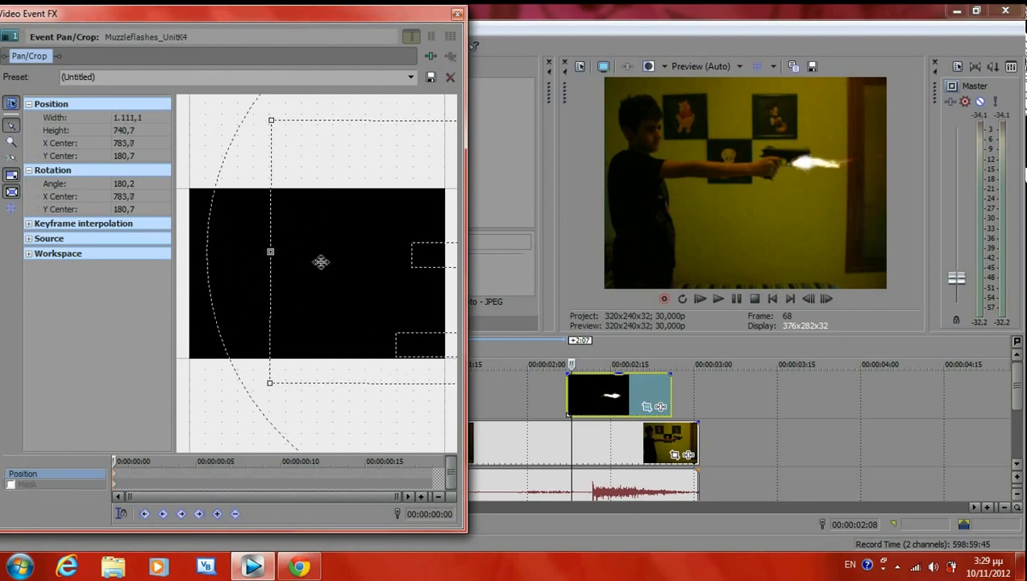
drag(321, 261, 351, 247)
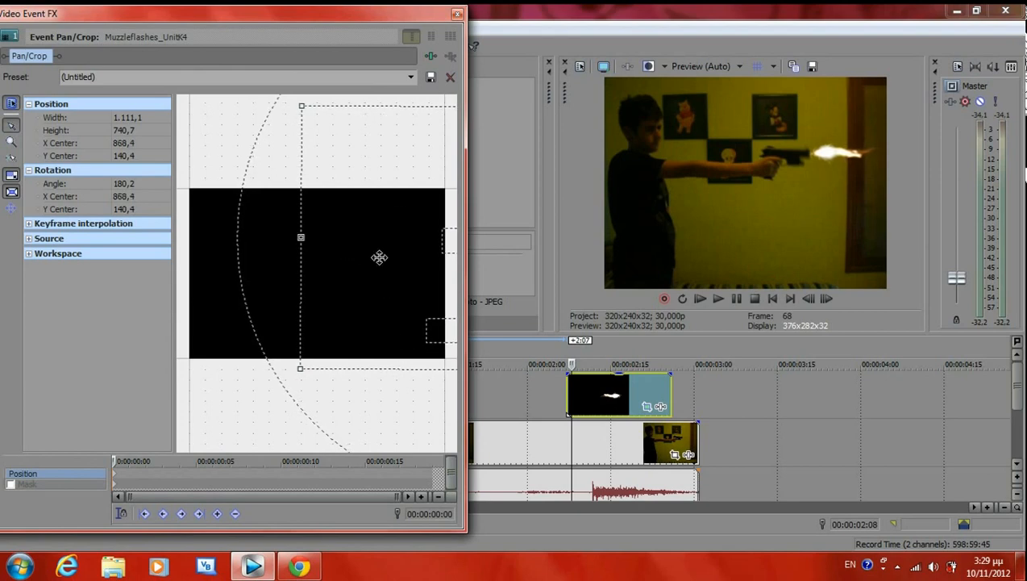
drag(379, 256, 379, 258)
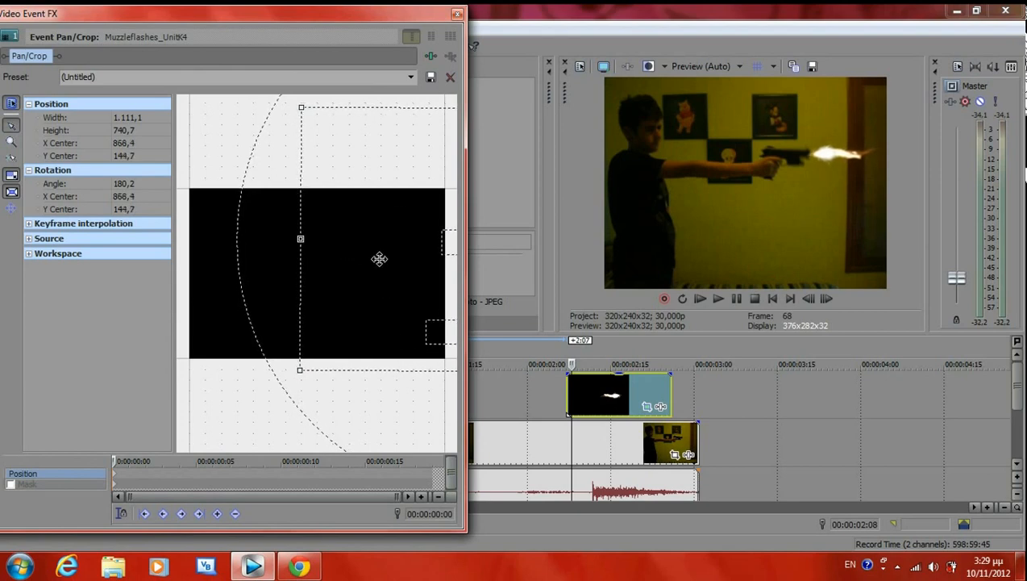
click(457, 14)
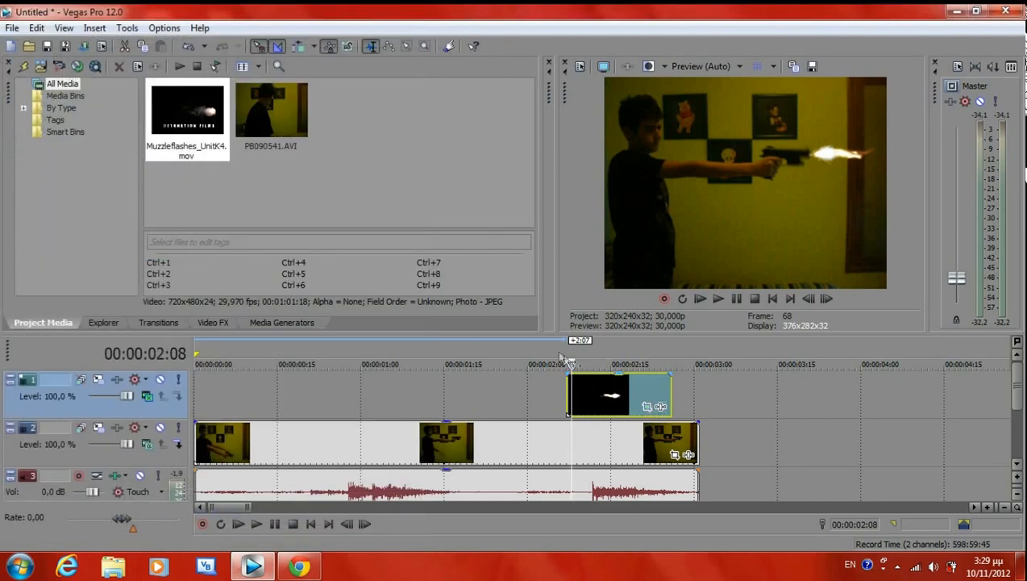
- Play the timeline twice from the start through the muzzle flash event to check the flash's size, alignment and timing
key(space)
key(space)
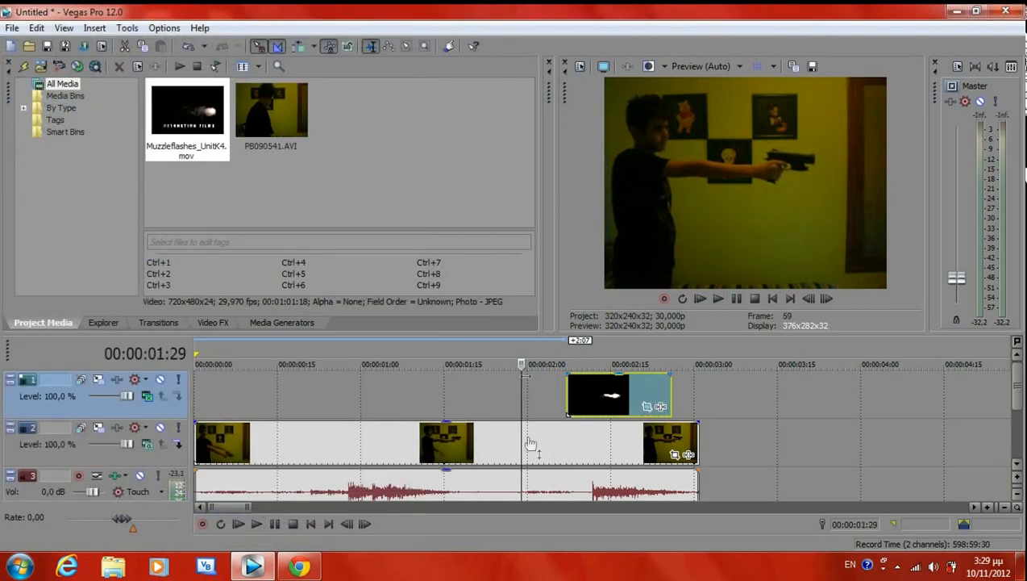
scroll(484, 447, down, 2)
scroll(427, 455, down, 2)
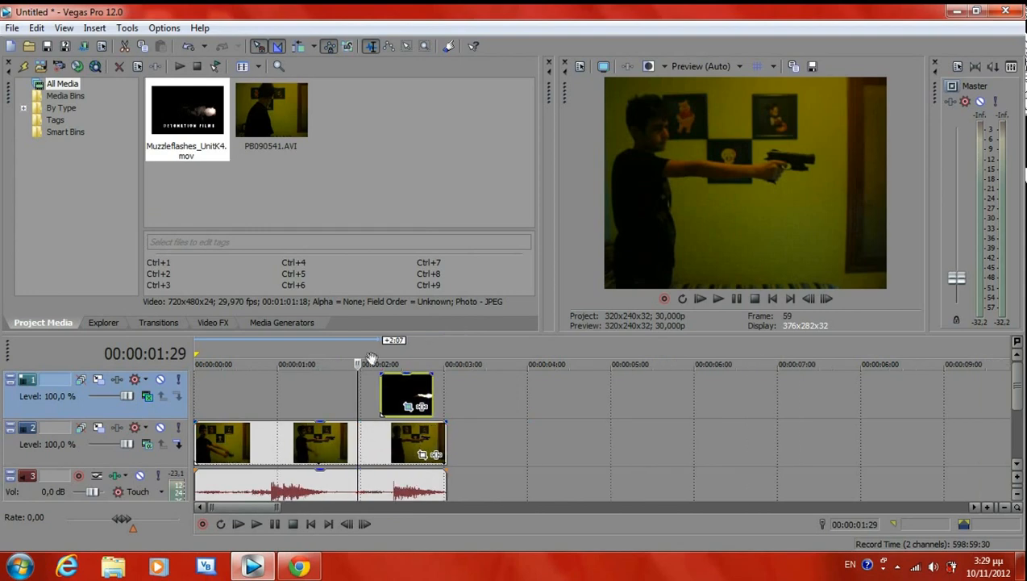
key(shift+space)
key(space)
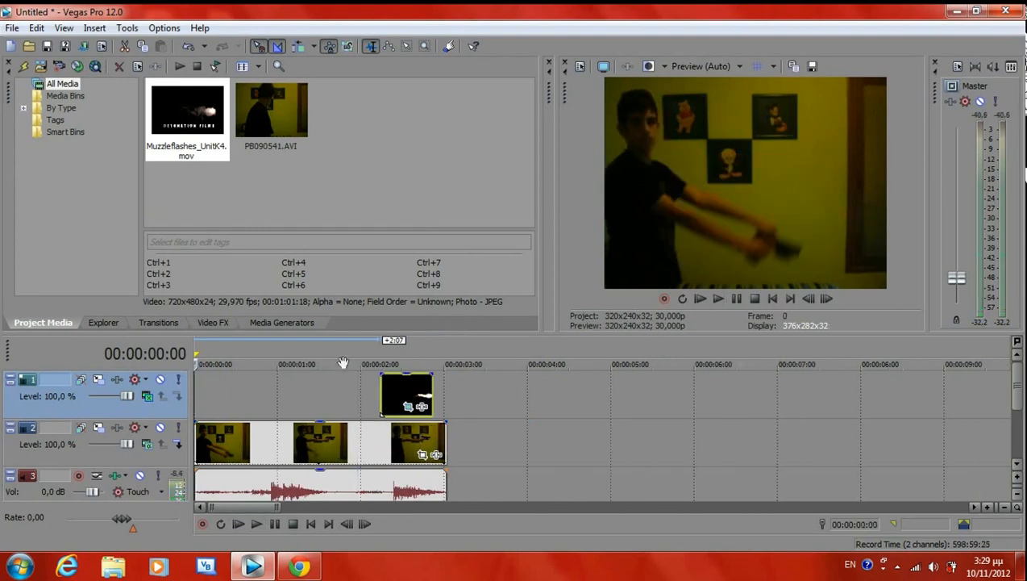
click(718, 298)
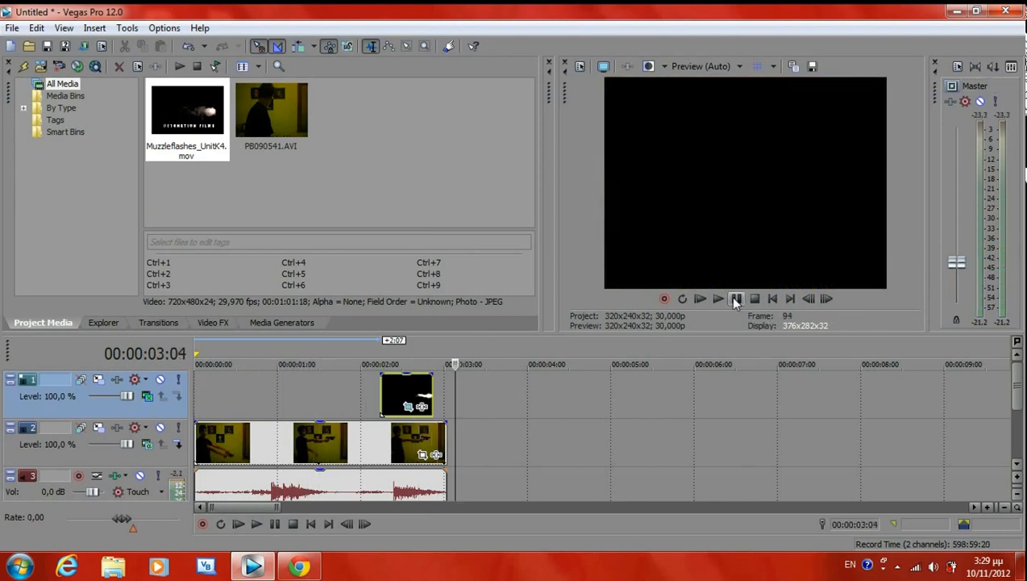
click(773, 298)
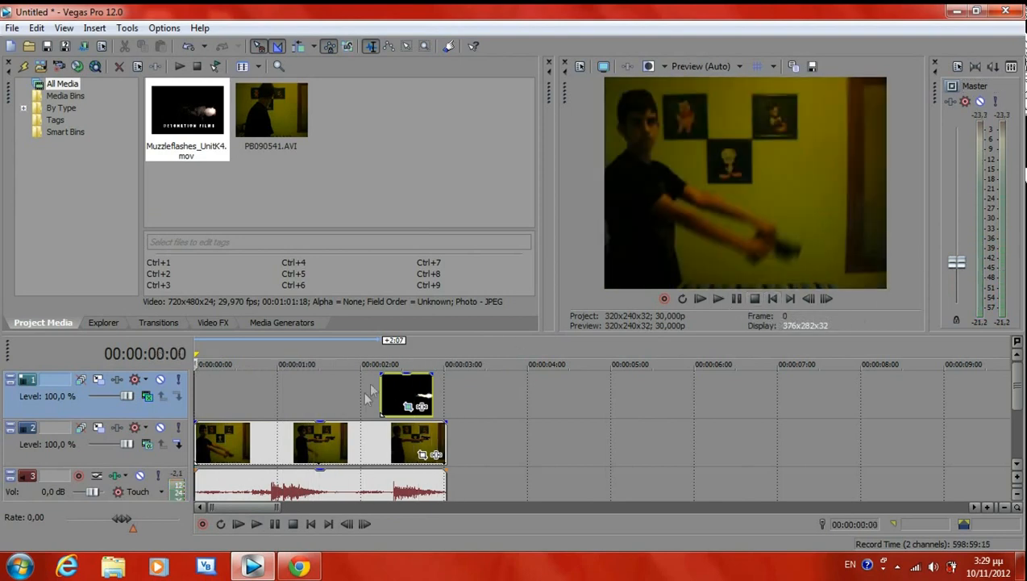
click(720, 297)
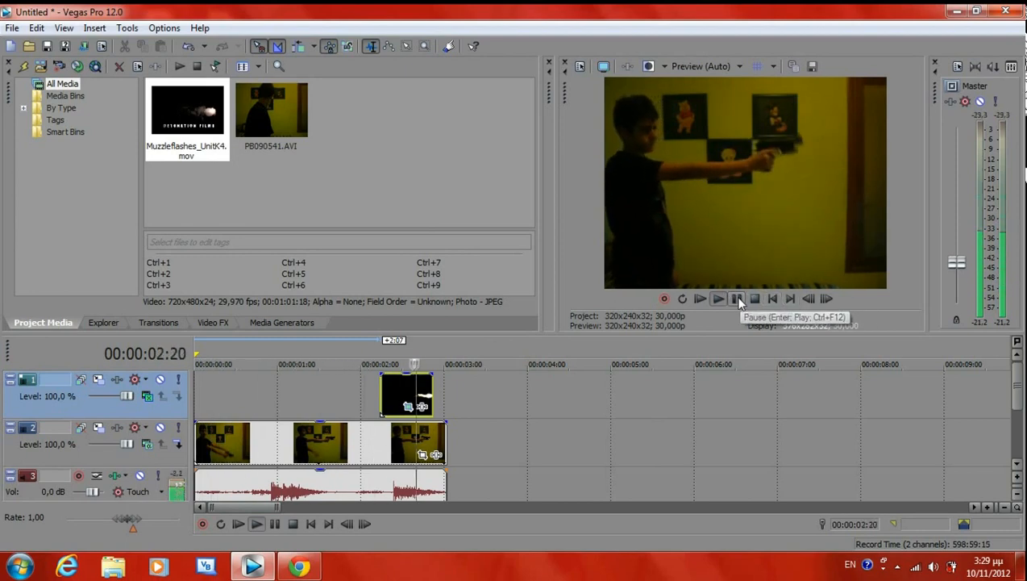
click(737, 298)
click(773, 299)
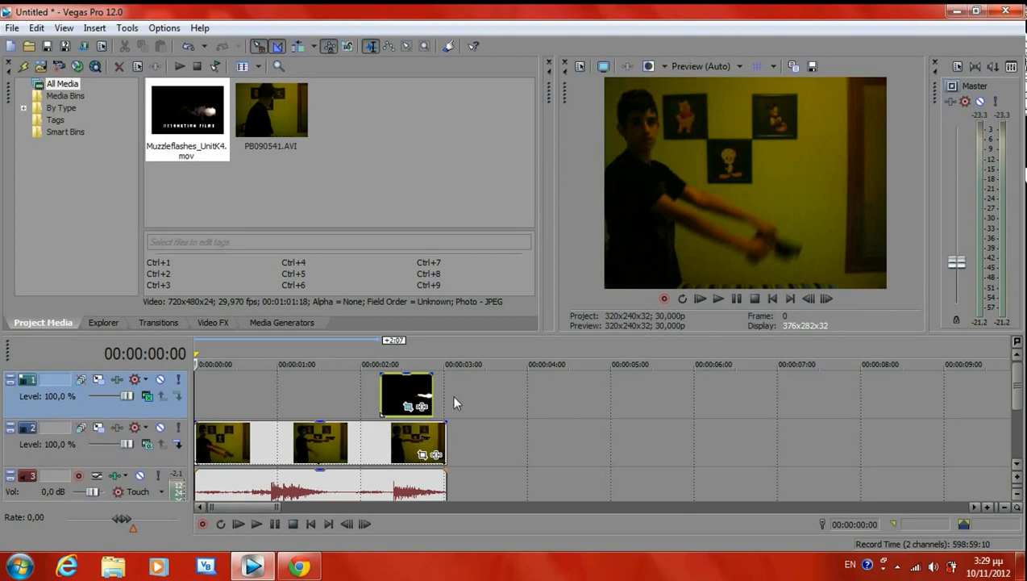
- Switch to Chrome, dismiss the downloads bar on the Detonation Films page, and return to Vegas Pro
click(299, 567)
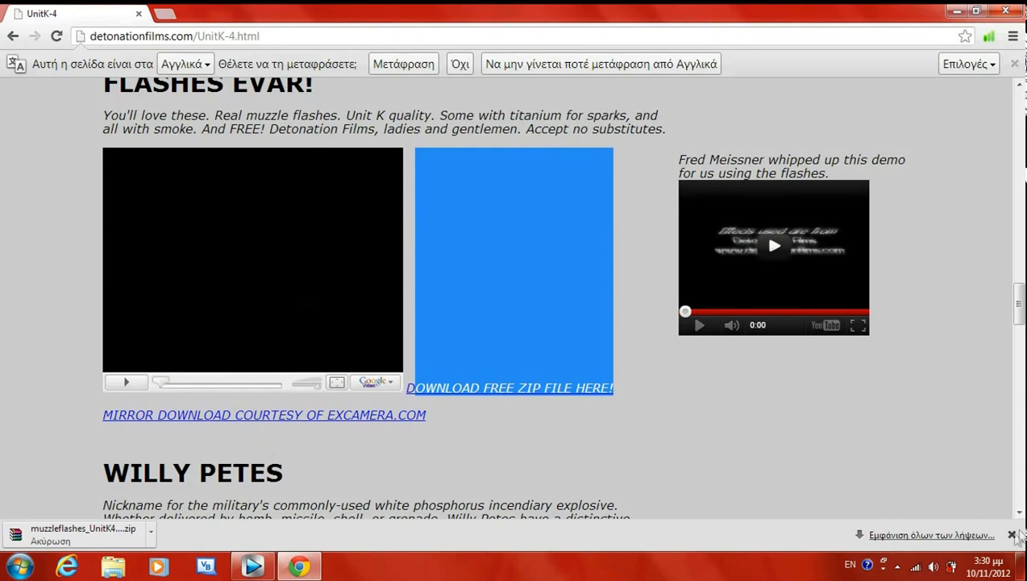
click(1011, 533)
click(954, 10)
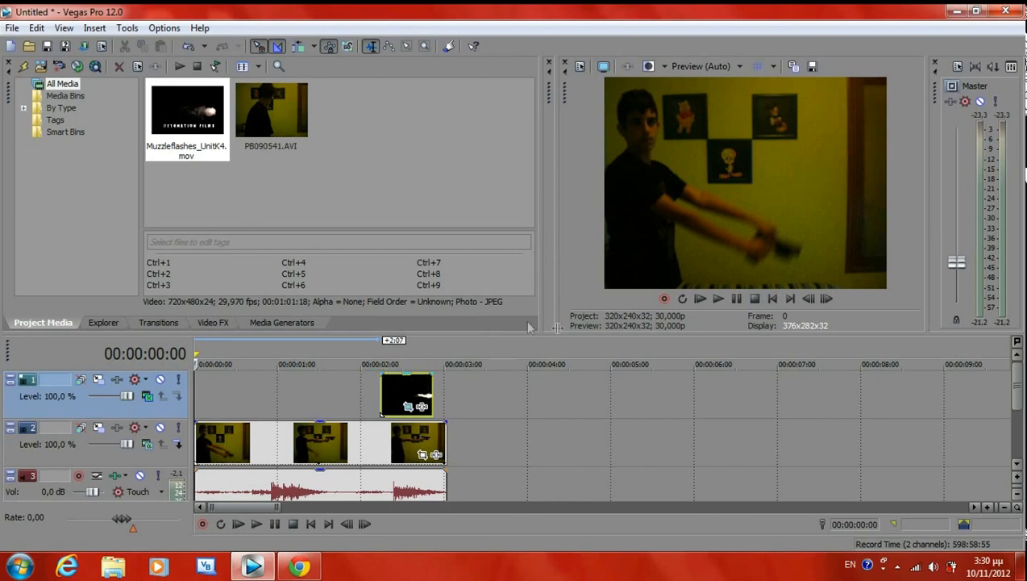
- Step frame by frame through the opening of the gun clip and back to frame 9, examining the gun's movement
click(826, 299)
click(826, 299)
click(827, 298)
click(826, 299)
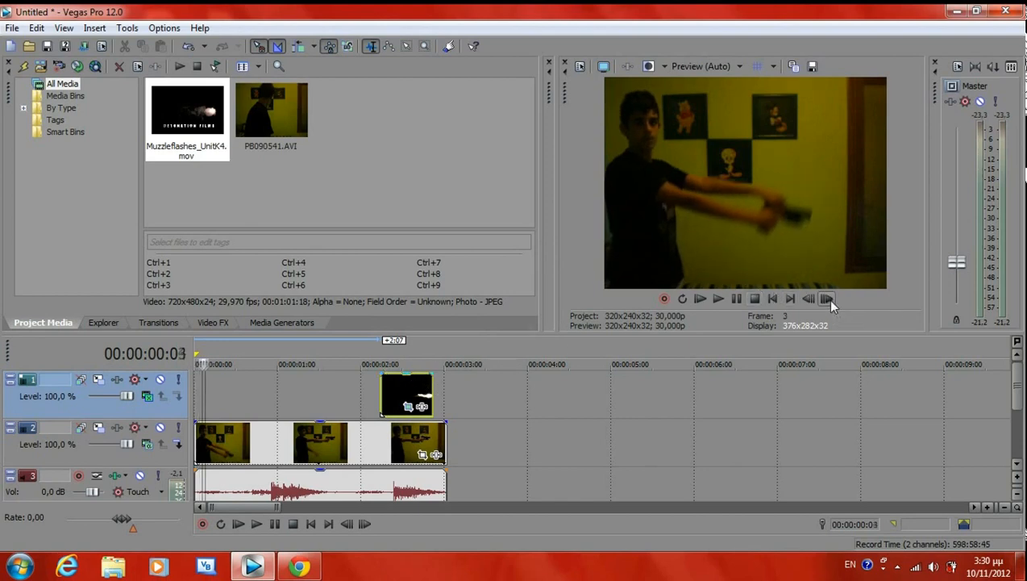
click(826, 298)
click(826, 298)
click(827, 298)
click(827, 298)
click(827, 298)
click(827, 298)
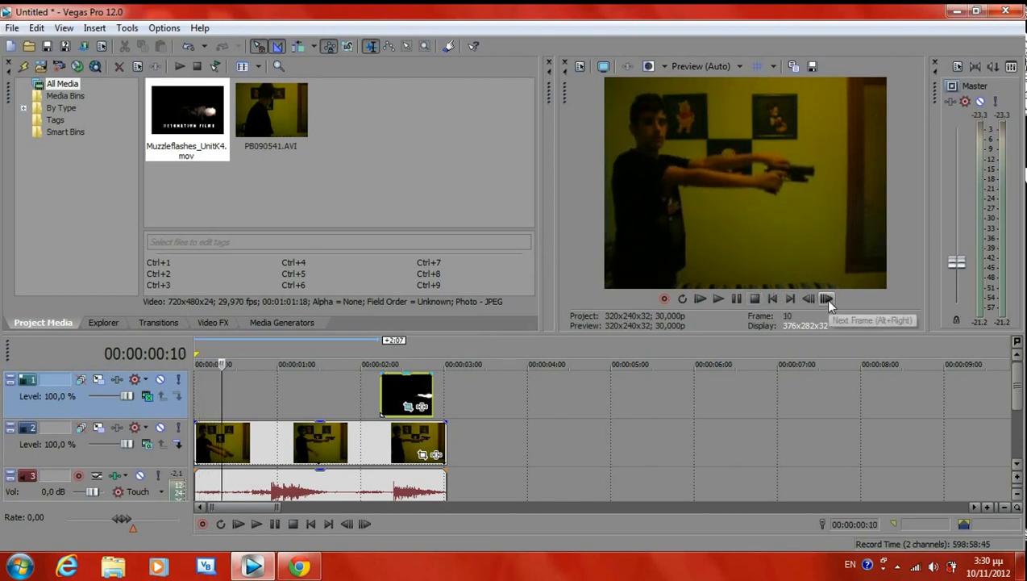
click(826, 298)
click(826, 298)
click(808, 298)
click(808, 298)
click(808, 298)
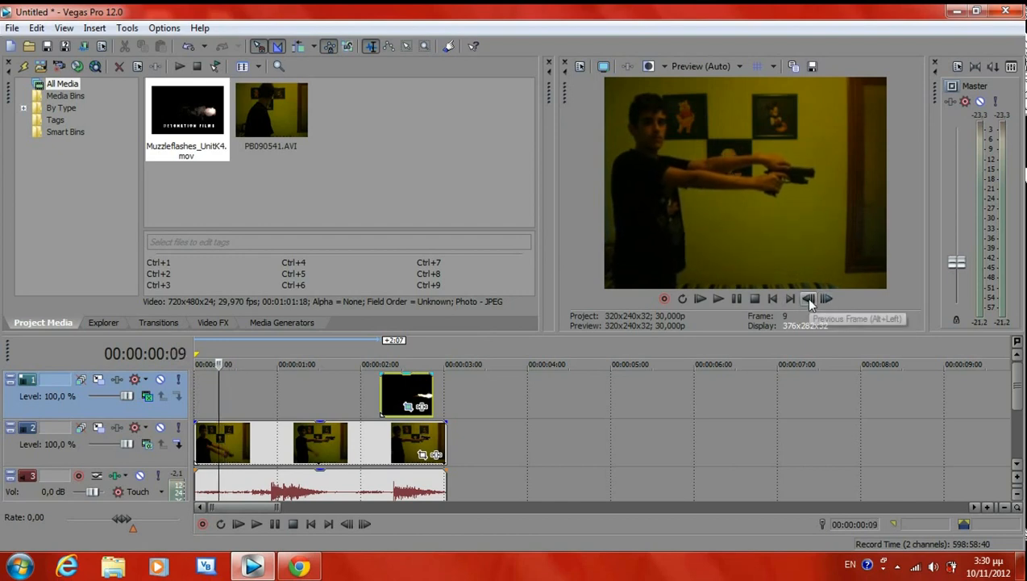